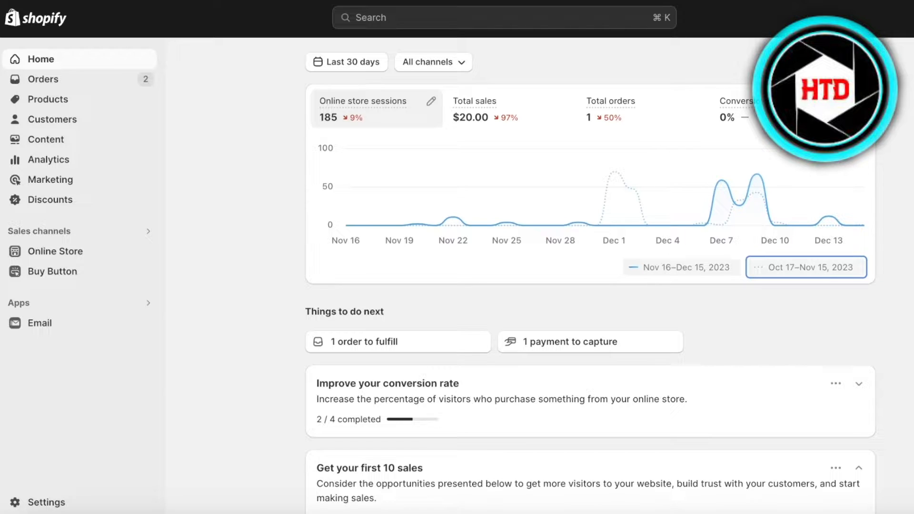
Go from the Email app to Settings > Apps and sales channels and open the Shopify App Store.
click(38, 326)
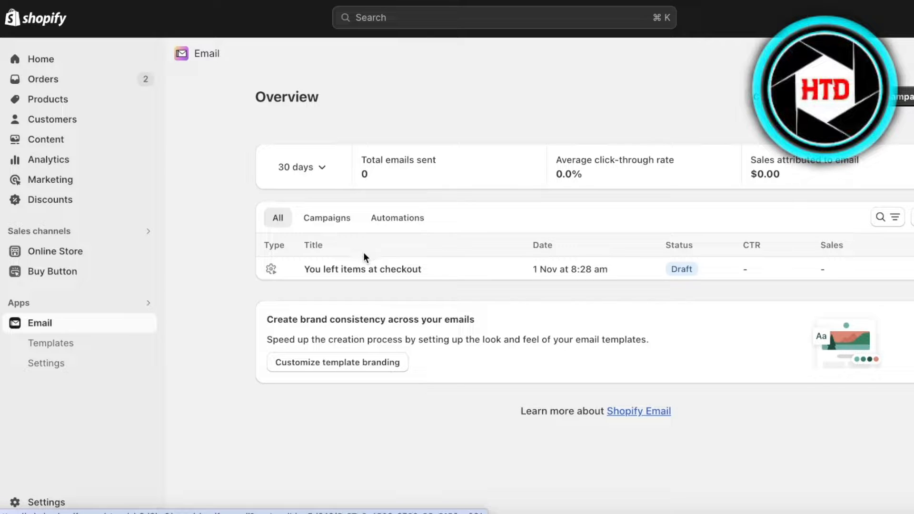
click(48, 507)
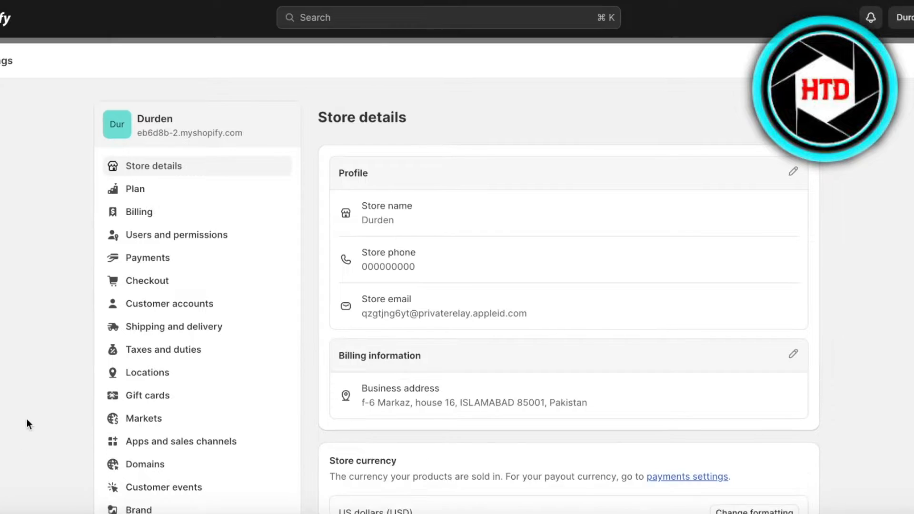
click(183, 446)
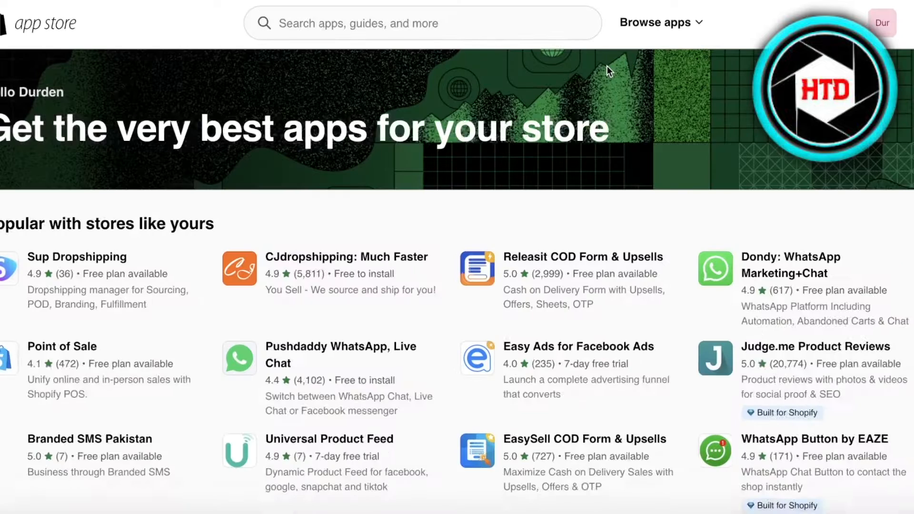
Search the App Store for 'email' and open Seguno Email Marketing from the 58 results.
click(436, 24)
text(email)
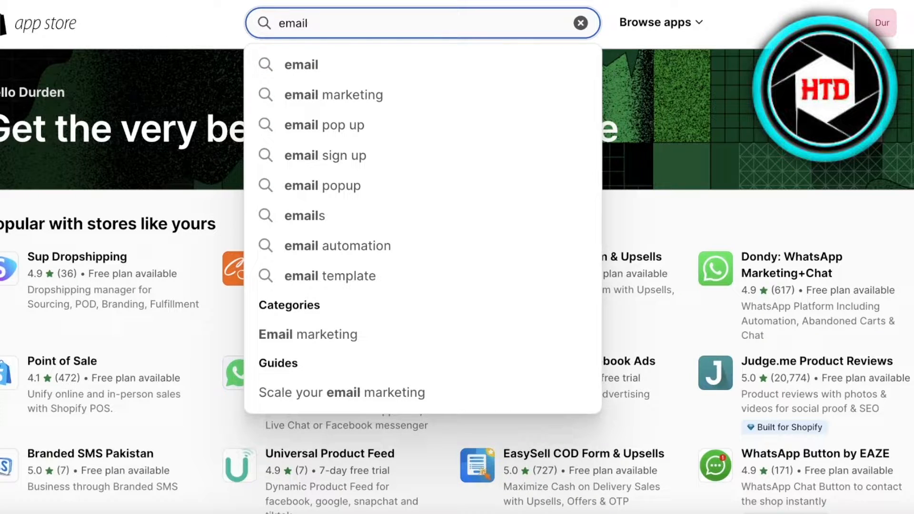
key(Return)
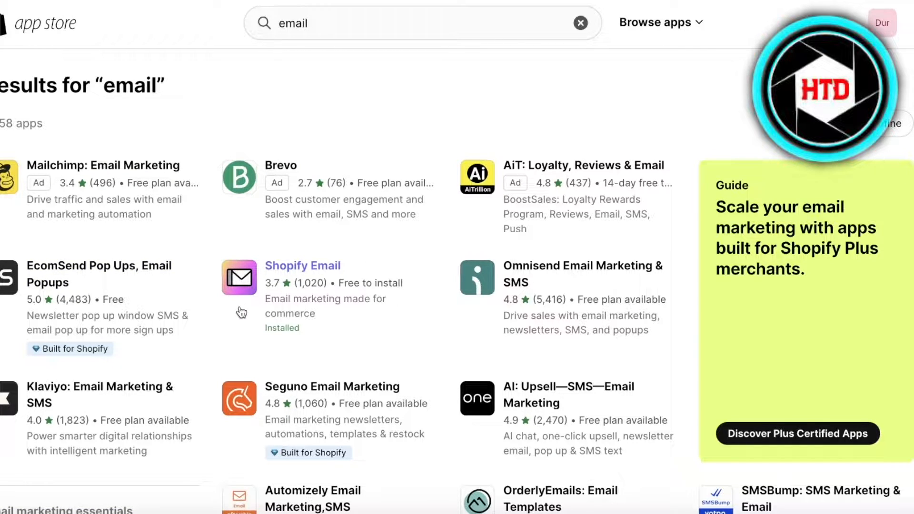
scroll(370, 335, down, 1)
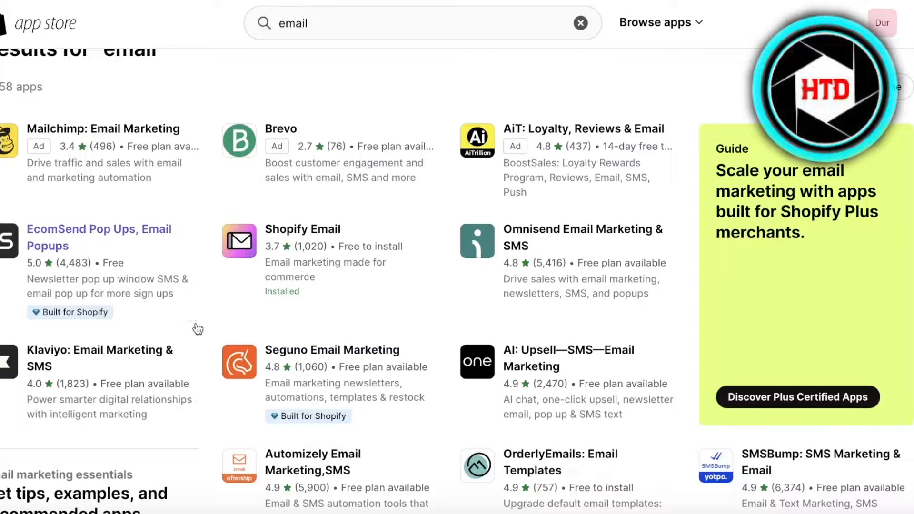
click(254, 391)
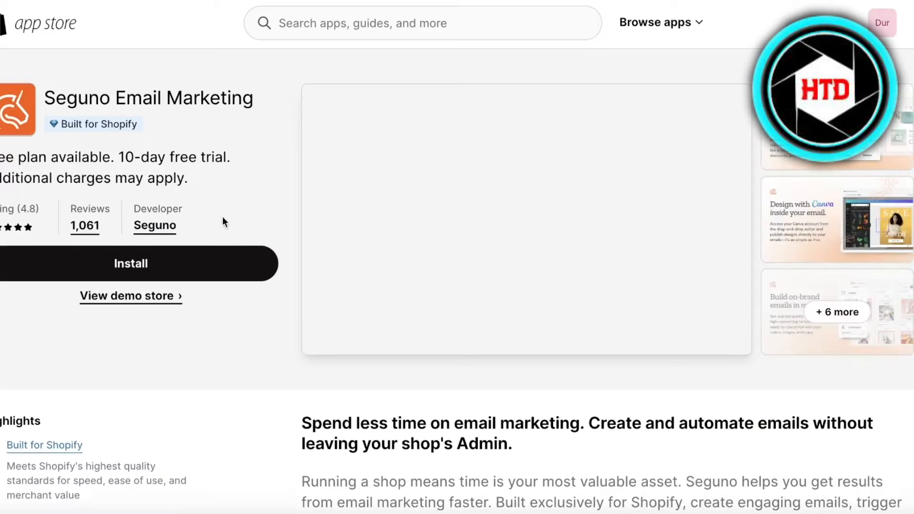
Install Seguno Email Marketing, approve its permissions, and go to the Seguno Email app page.
scroll(125, 219, down, 3)
scroll(122, 205, up, 3)
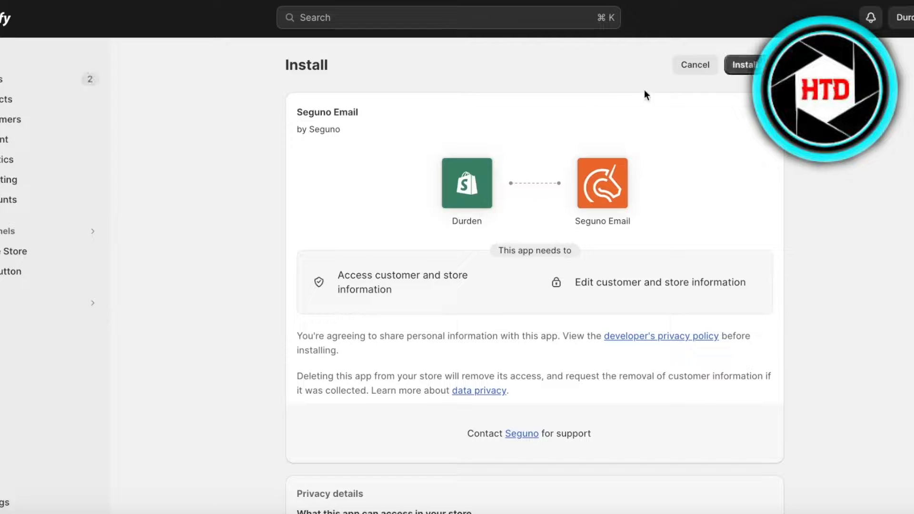
click(761, 66)
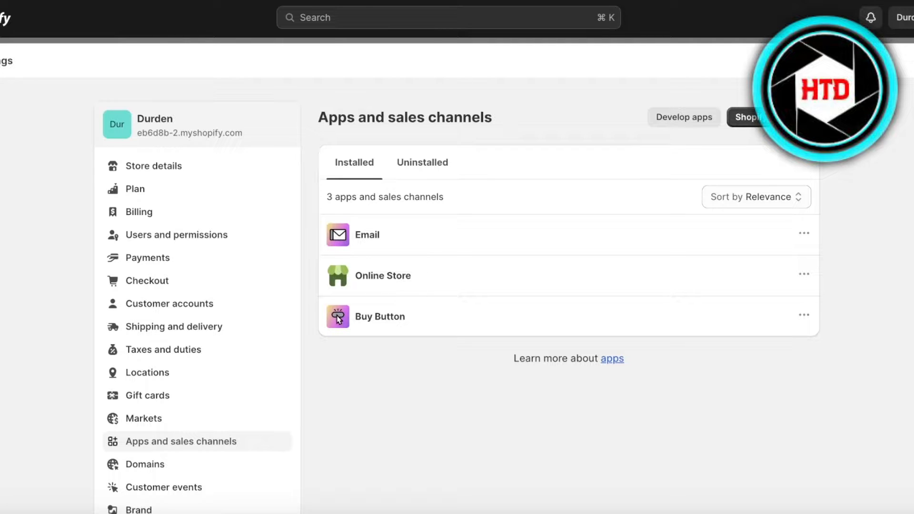
drag(907, 61, 821, 226)
click(910, 61)
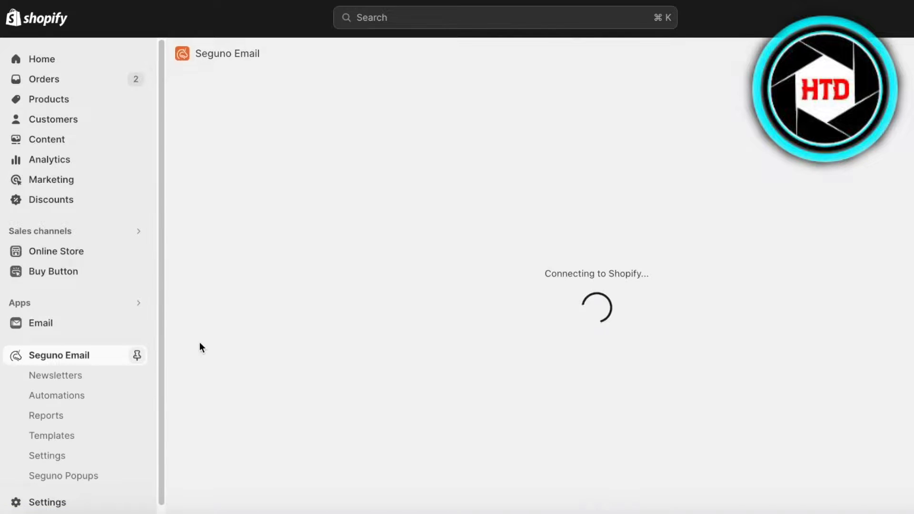
Pin Seguno Email to the admin sidebar and open the Email overview showing the checkout draft.
click(136, 355)
click(31, 324)
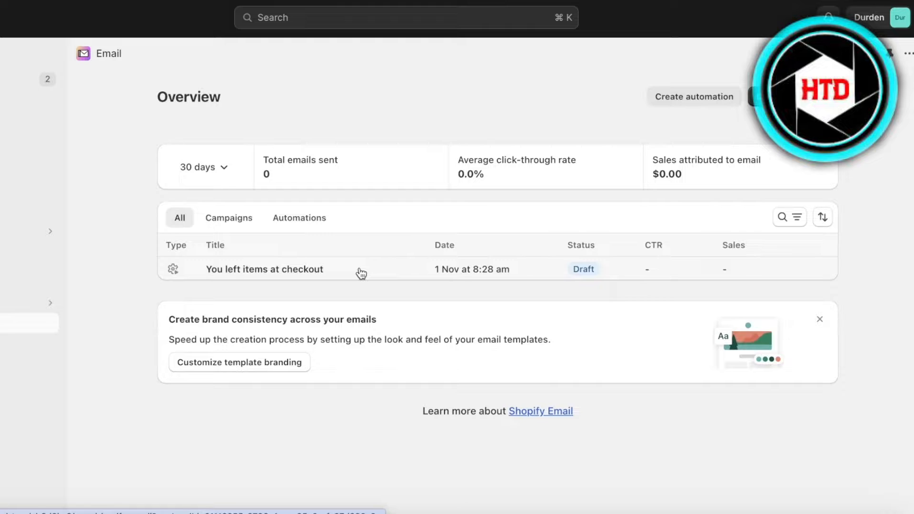
Open Seguno's Template branding page with store name Durden and Helvetica Neue font.
click(265, 361)
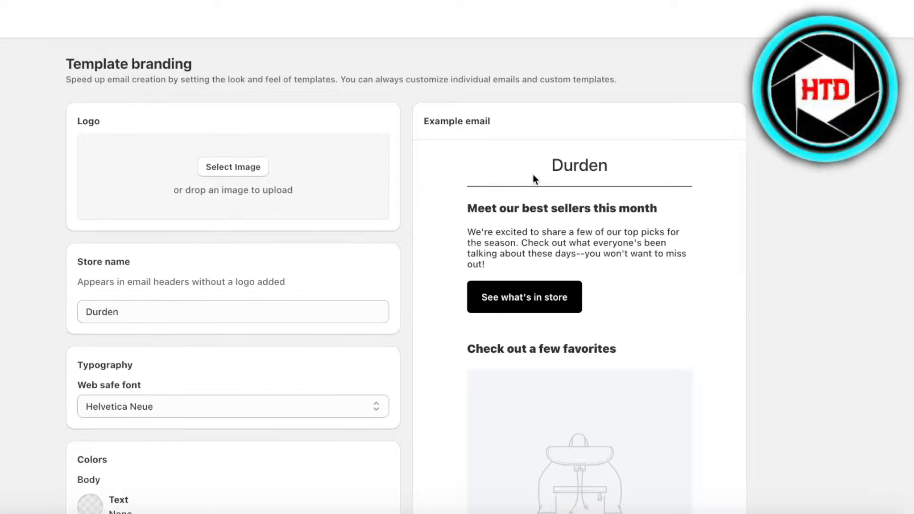
scroll(512, 187, down, 9)
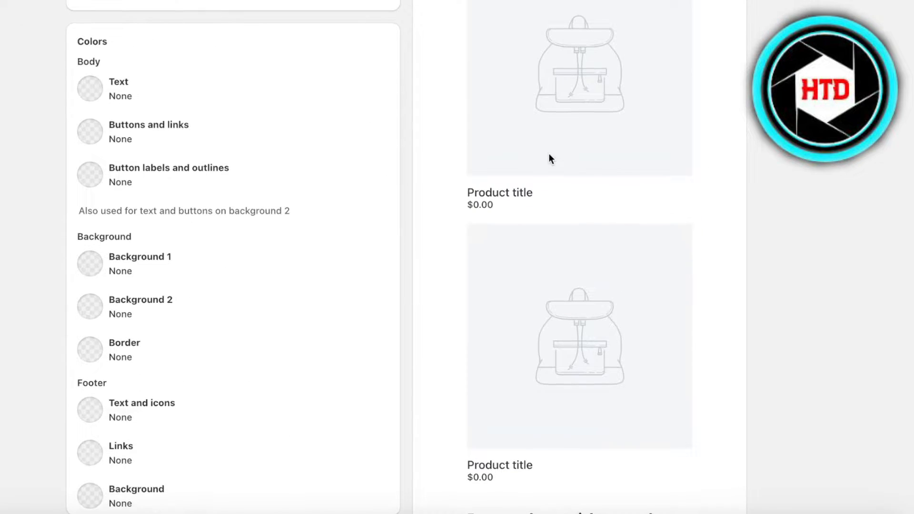
scroll(549, 157, up, 9)
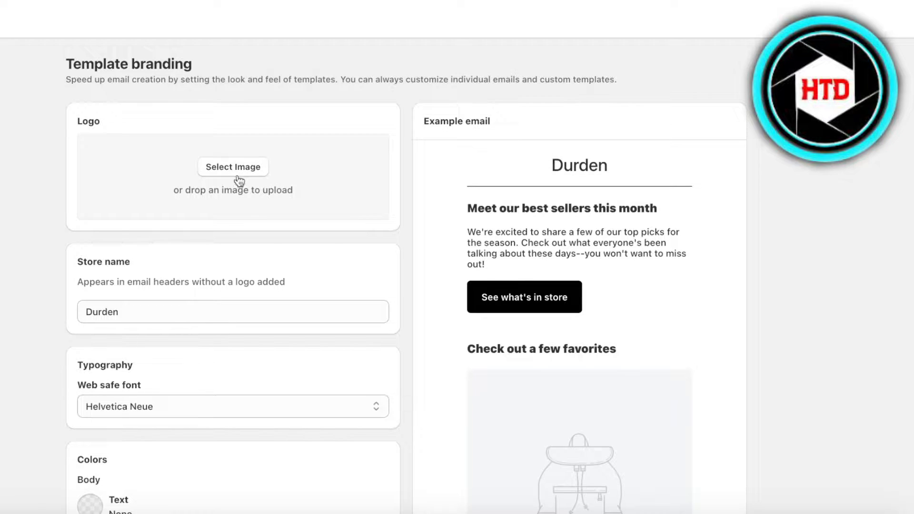
scroll(554, 235, down, 3)
scroll(555, 235, up, 3)
Upload the Red Retro logo image from Downloads as the email template logo.
click(245, 169)
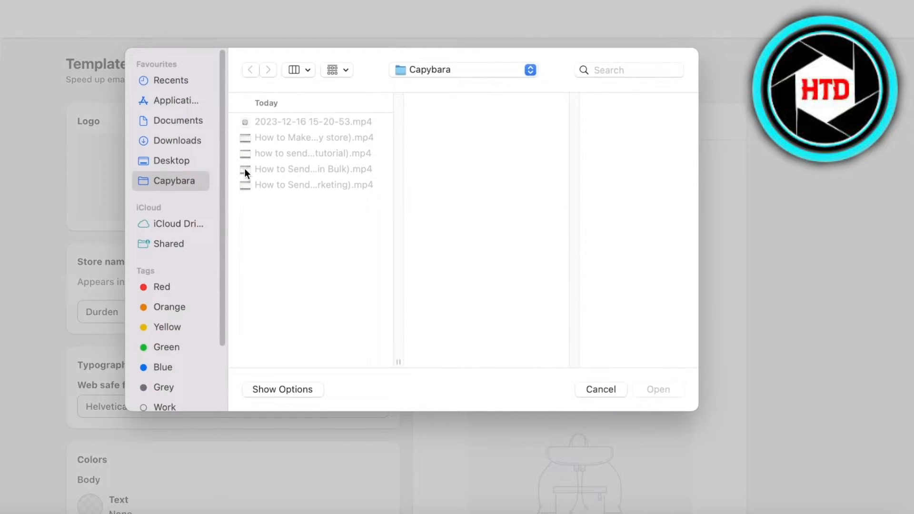
click(205, 161)
scroll(328, 290, down, 5)
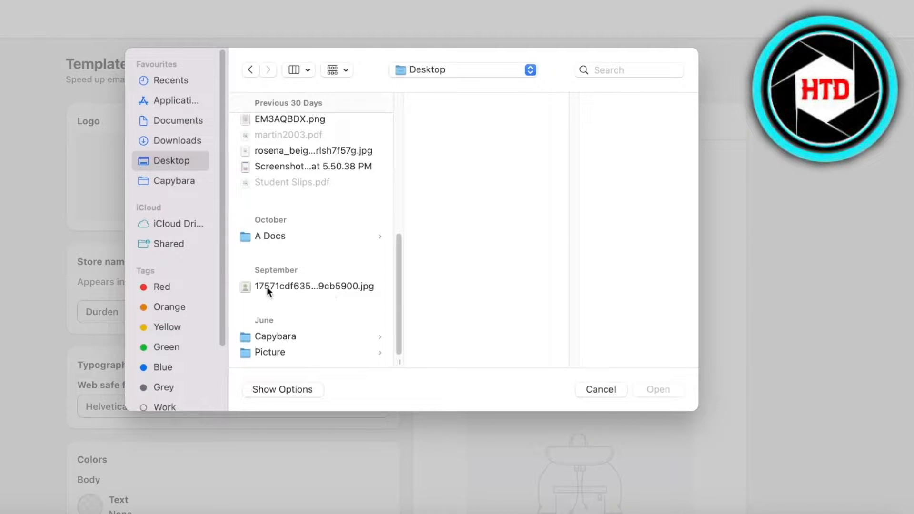
click(260, 165)
click(261, 151)
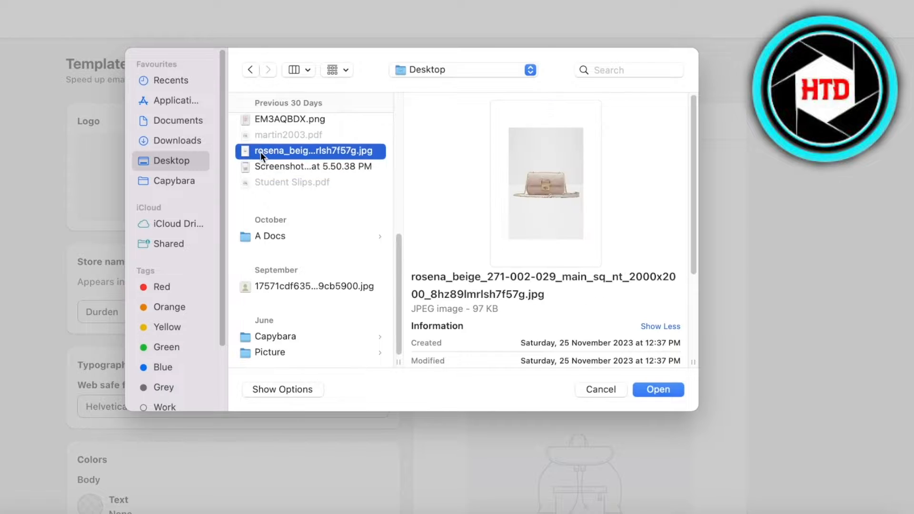
scroll(261, 152, up, 3)
click(178, 140)
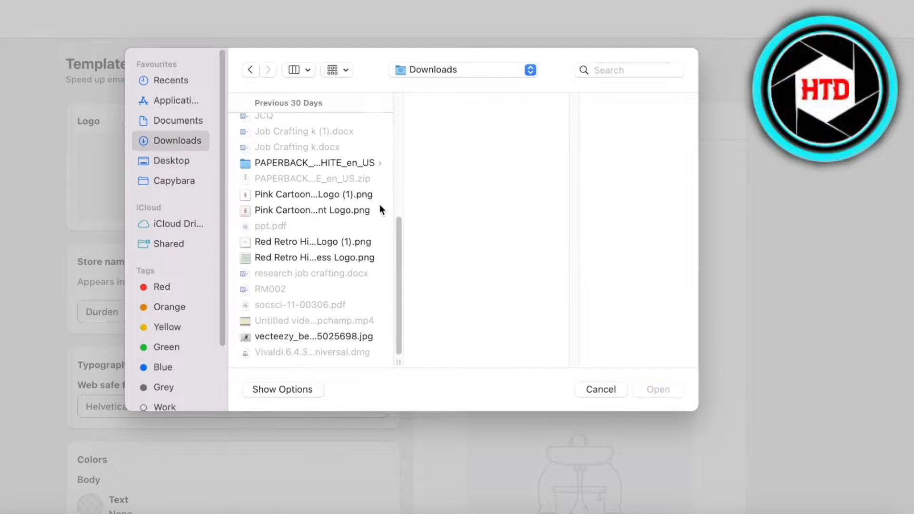
click(305, 236)
click(668, 389)
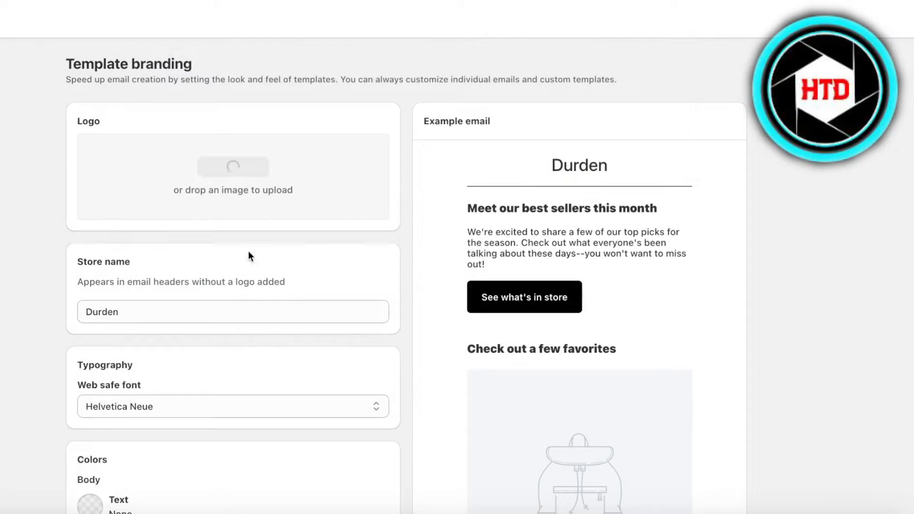
Keep Helvetica Neue as the font and make the body text colour a deep mauve.
scroll(208, 307, down, 3)
click(206, 309)
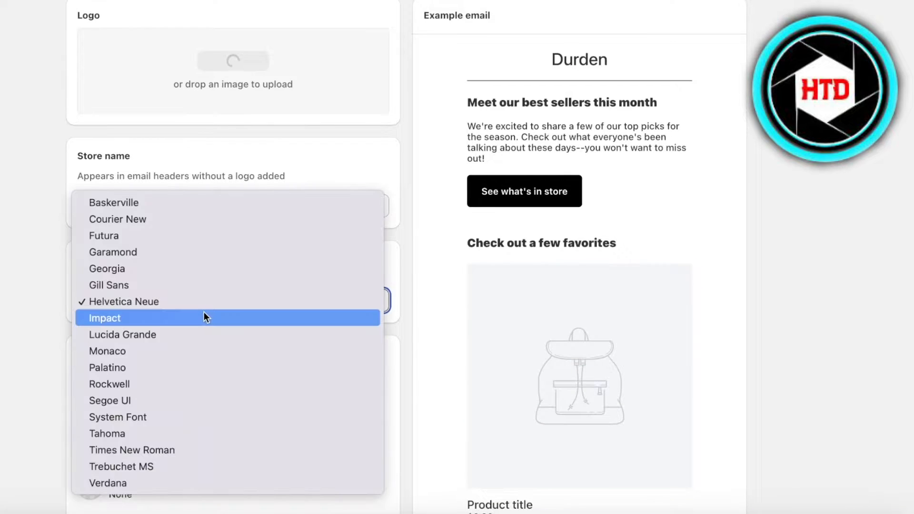
click(34, 310)
scroll(34, 309, down, 3)
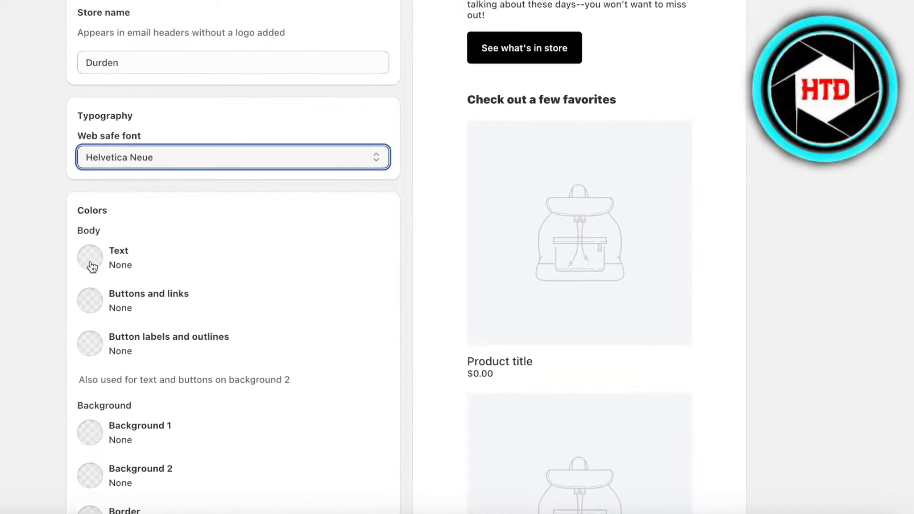
click(92, 267)
click(212, 369)
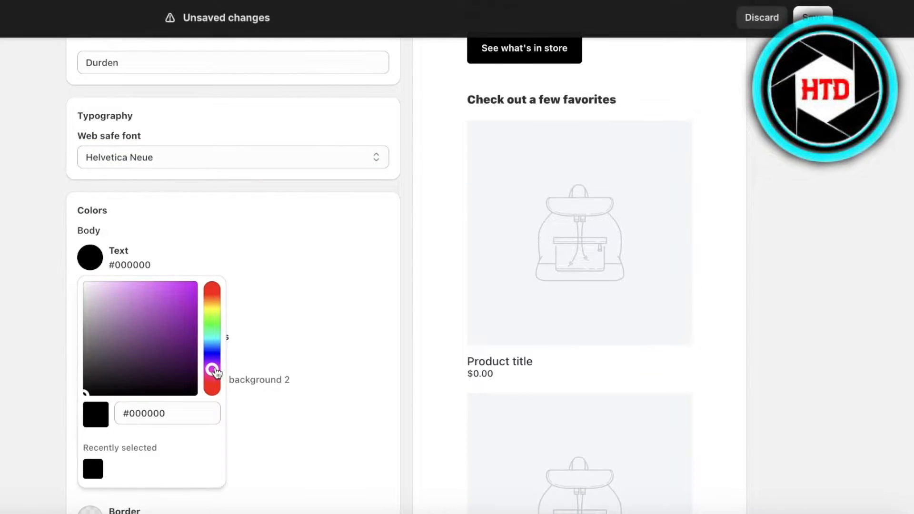
click(90, 283)
click(210, 377)
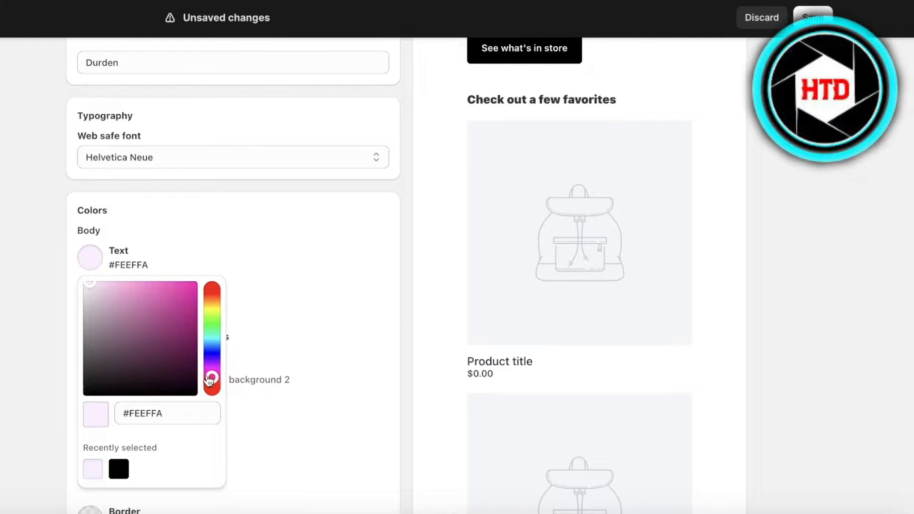
click(236, 227)
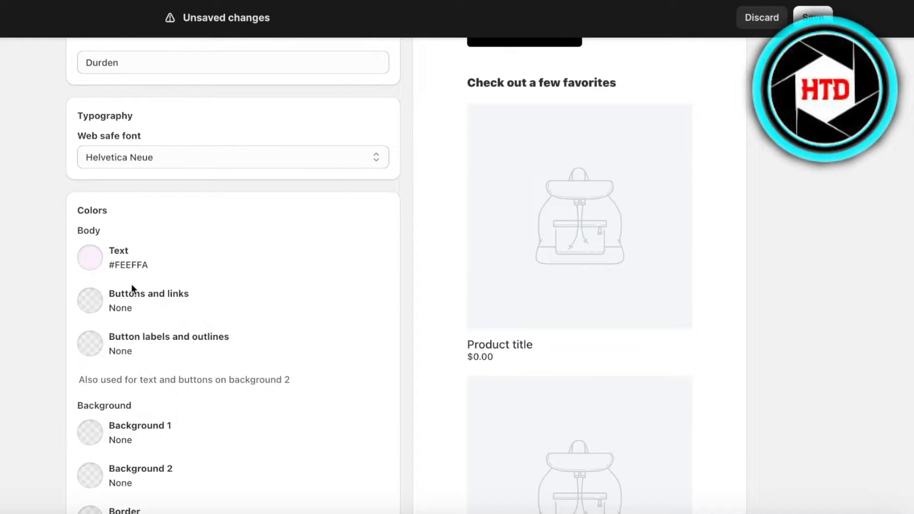
click(90, 257)
mouse_move(116, 367)
mouse_down()
mouse_move(126, 359)
mouse_move(108, 363)
mouse_up()
click(301, 351)
Set the button and link colour to #8C0453, leaving the font as Helvetica Neue.
click(93, 313)
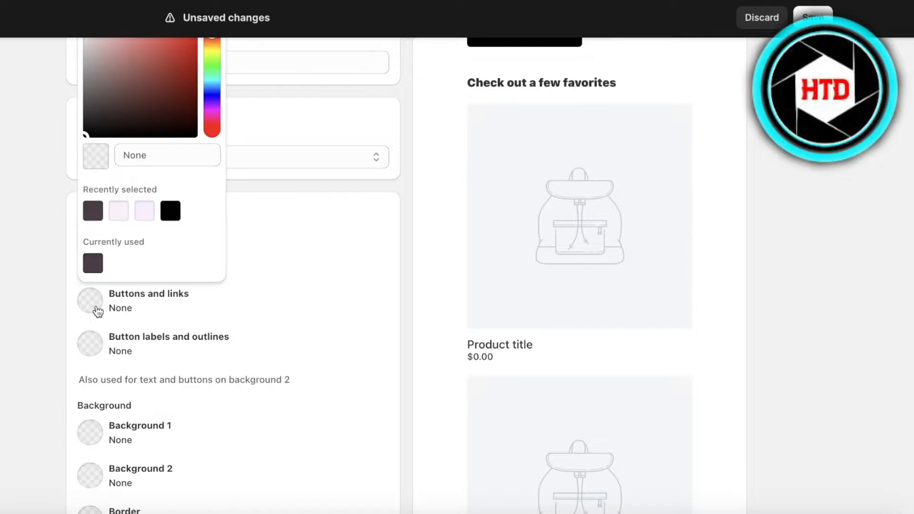
drag(126, 134, 177, 85)
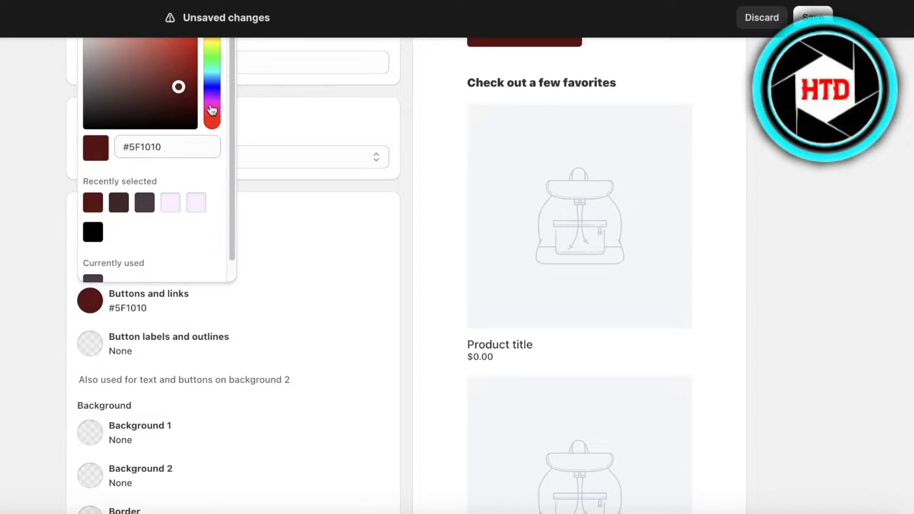
click(212, 106)
click(212, 113)
click(190, 86)
click(192, 76)
click(194, 66)
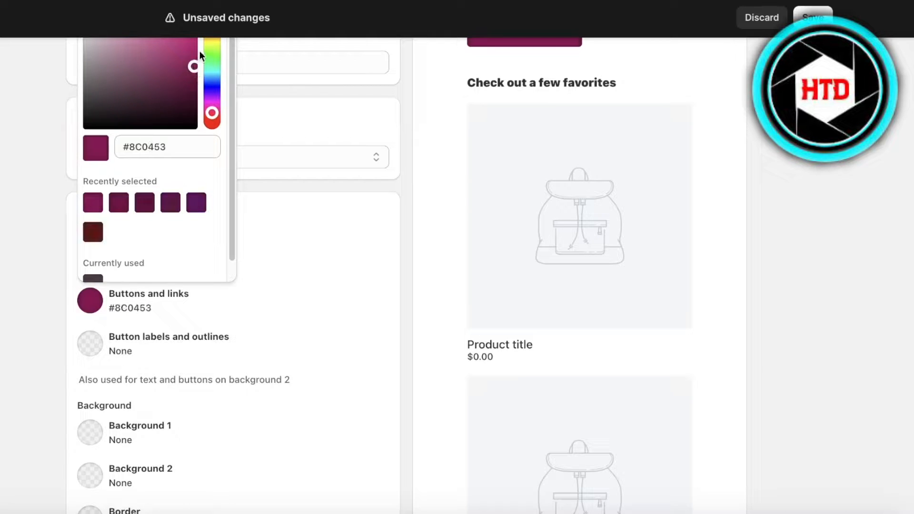
scroll(184, 85, up, 1)
click(185, 66)
click(314, 188)
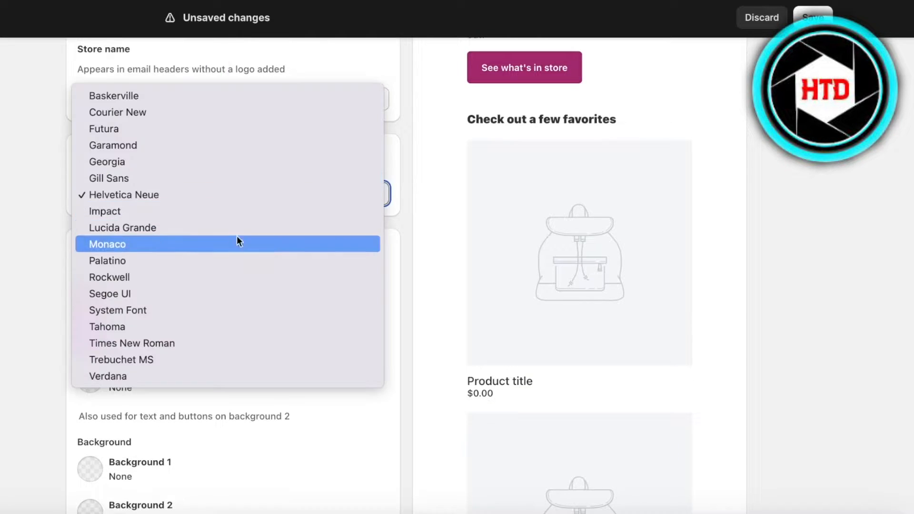
click(49, 311)
Set Background 1 to the pale pink #F8E3F0.
scroll(204, 351, up, 5)
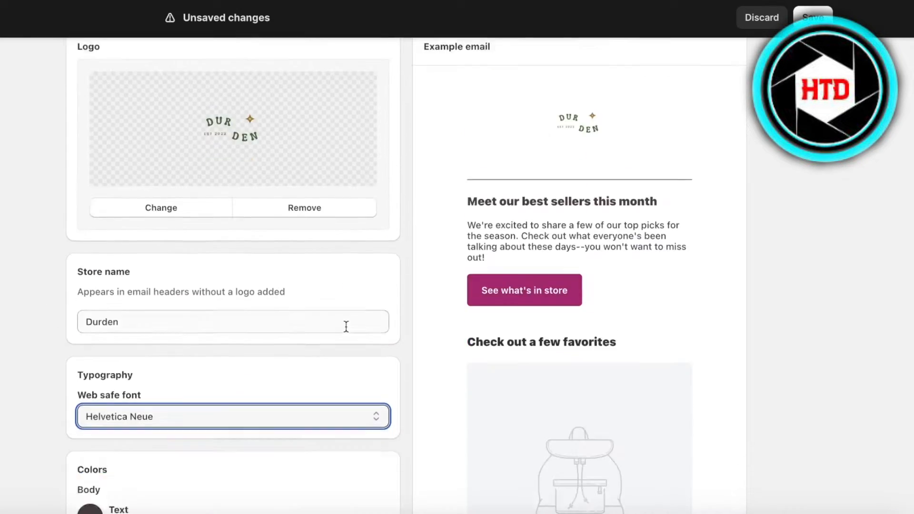
scroll(344, 324, down, 6)
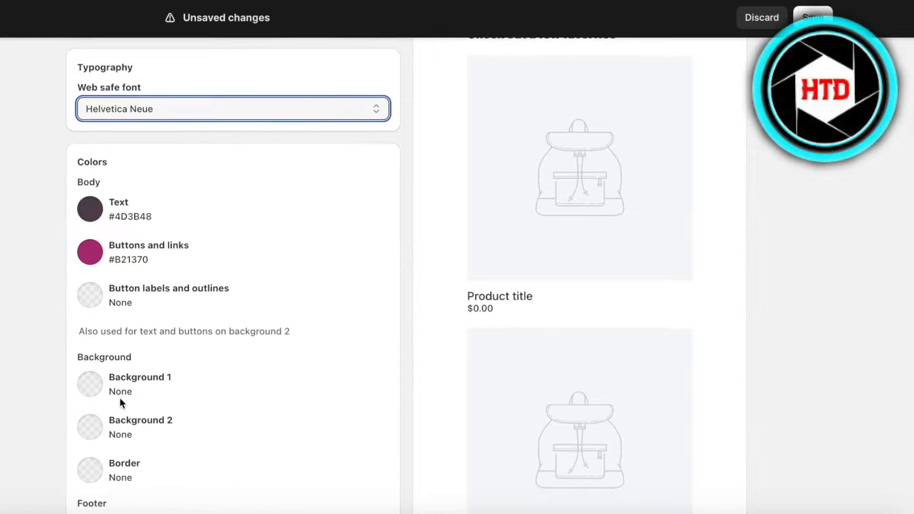
scroll(119, 398, down, 1)
click(93, 358)
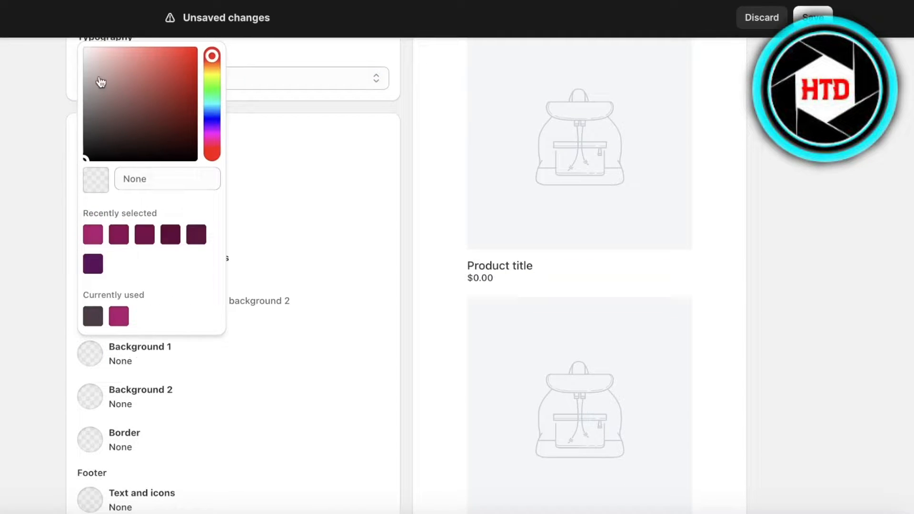
click(97, 52)
click(212, 142)
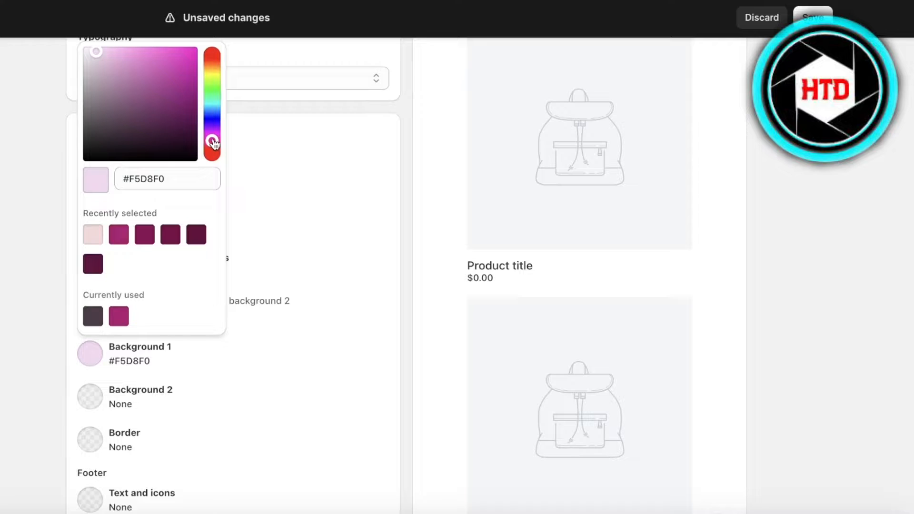
click(212, 143)
click(92, 54)
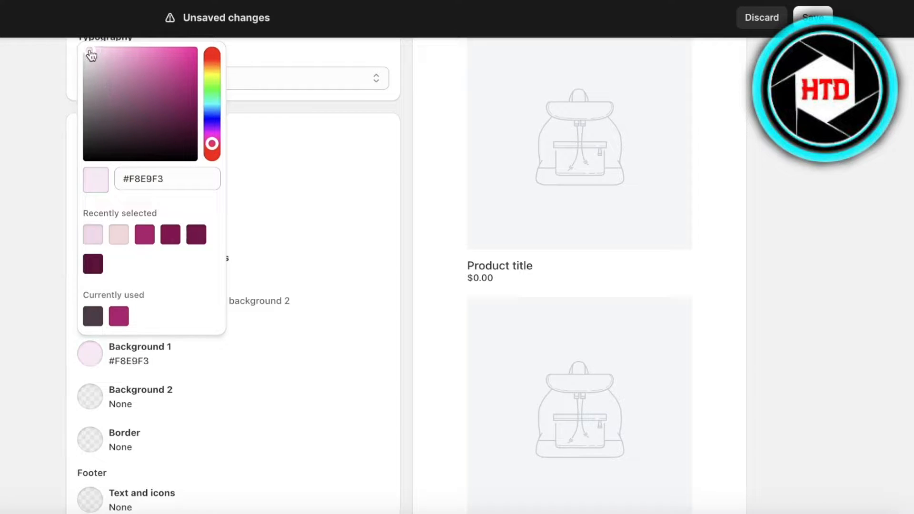
click(313, 303)
Set Background 2 to the near-white pink #FFF9FF.
click(90, 395)
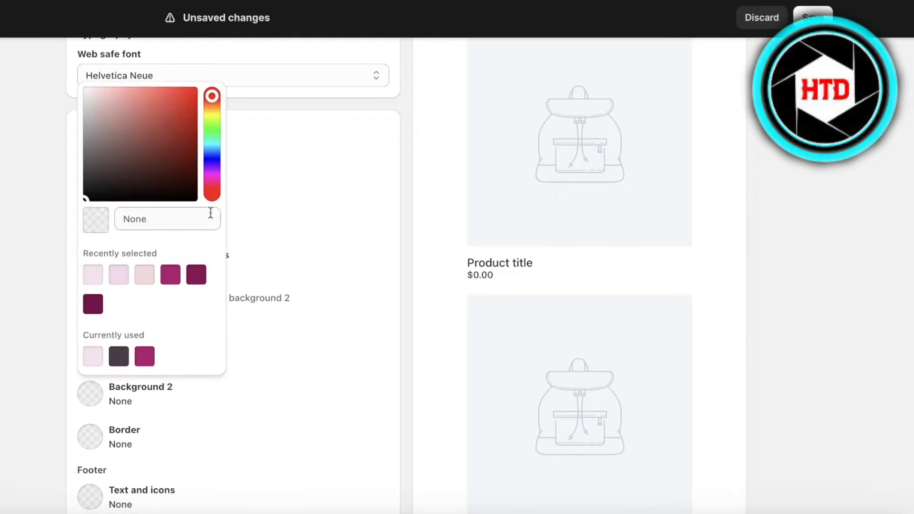
click(218, 180)
drag(84, 88, 91, 85)
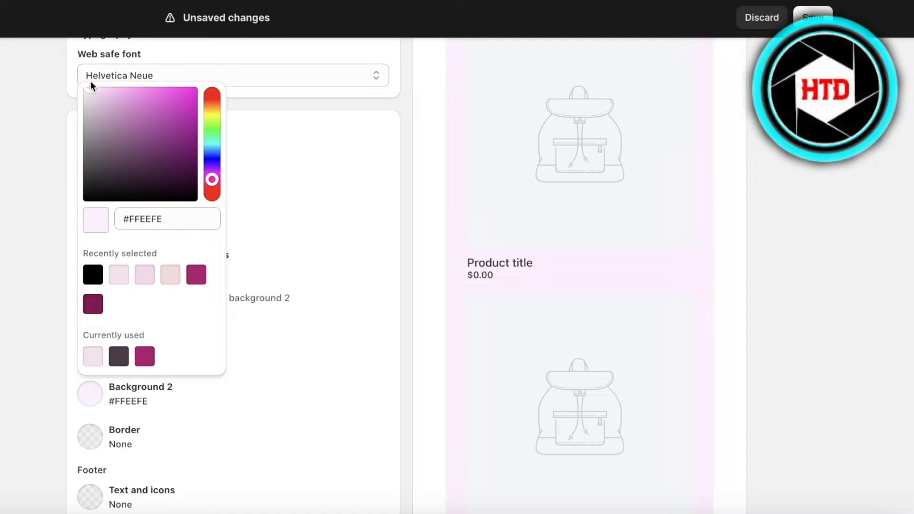
click(84, 77)
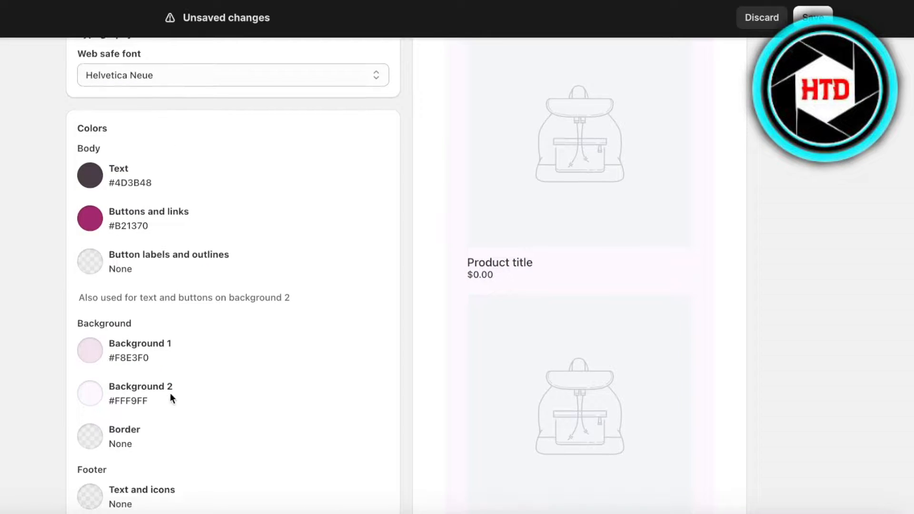
Save the template branding and return to the Email overview.
scroll(170, 393, down, 1)
scroll(81, 424, down, 8)
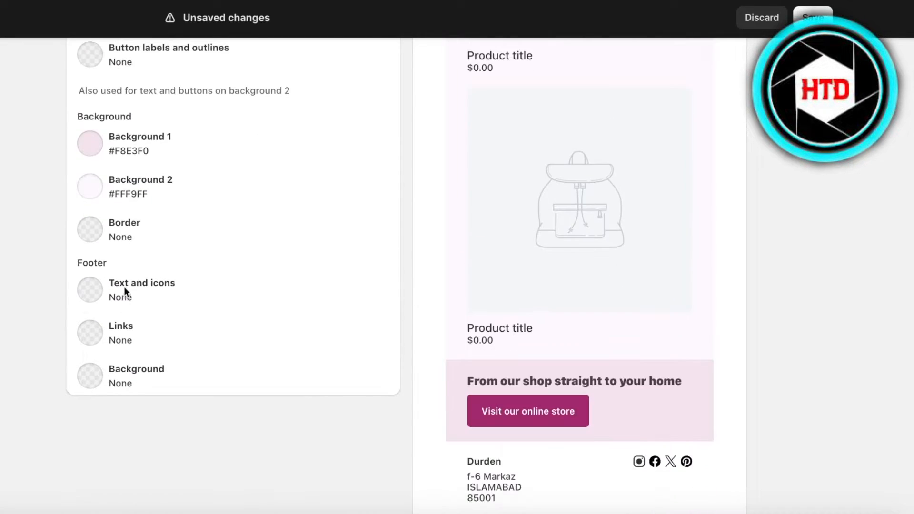
scroll(143, 376, down, 3)
scroll(215, 335, up, 15)
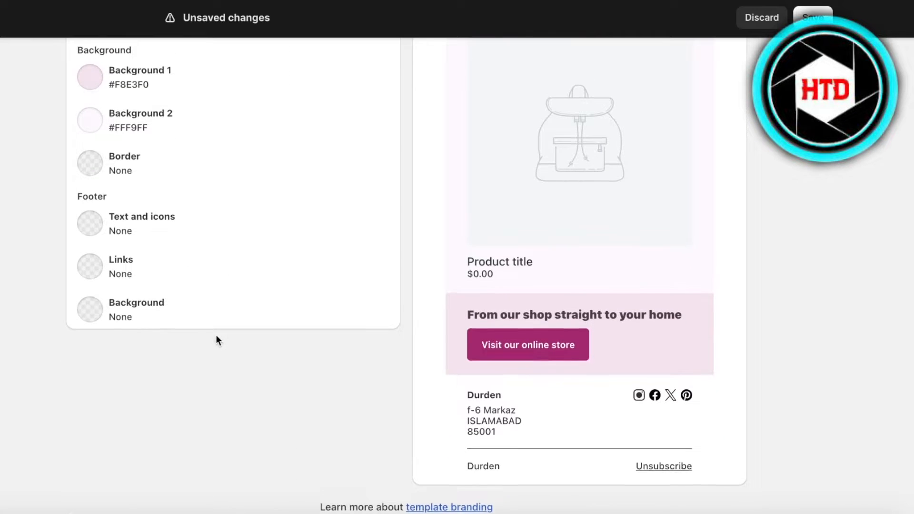
scroll(196, 333, down, 15)
scroll(438, 307, up, 15)
scroll(458, 245, down, 10)
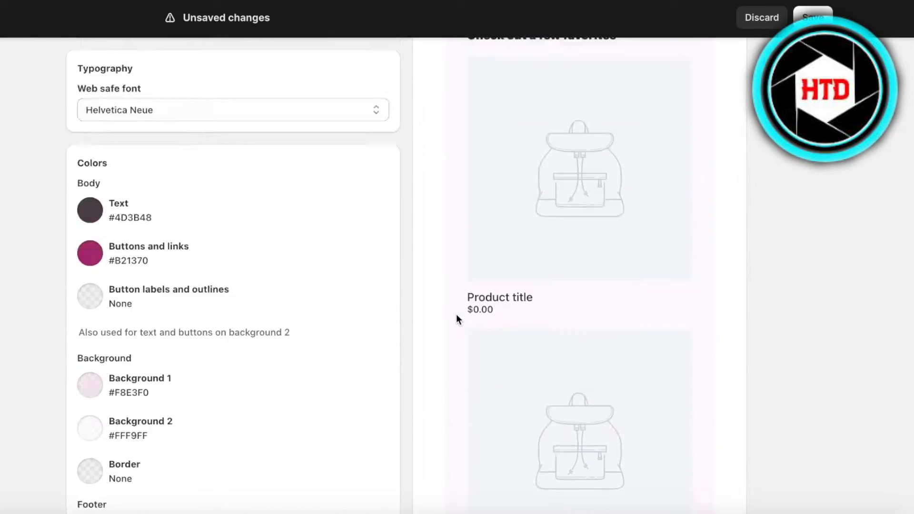
scroll(456, 314, up, 10)
scroll(456, 313, down, 5)
scroll(314, 306, up, 5)
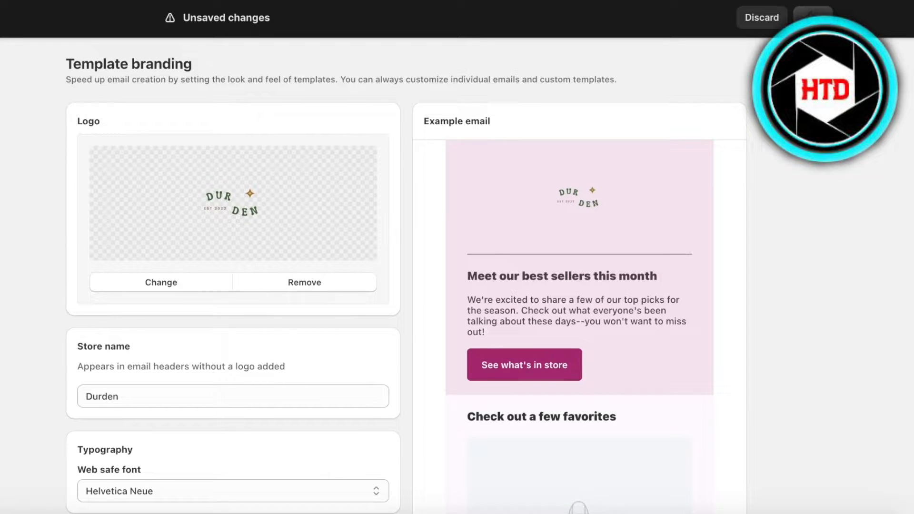
click(813, 17)
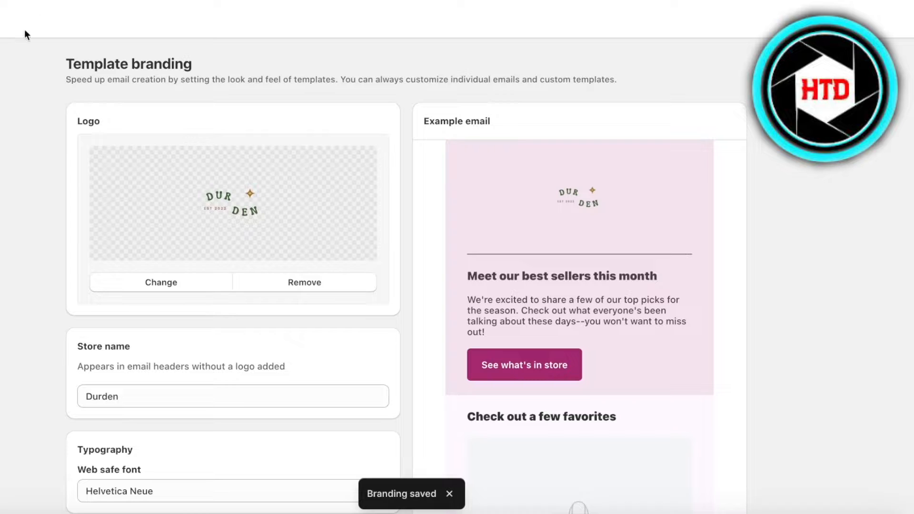
click(2, 18)
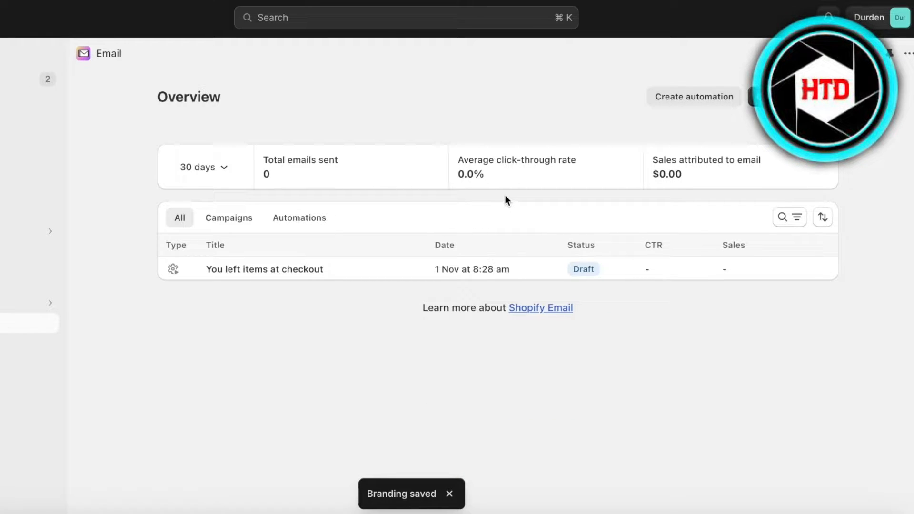
Browse the email template gallery, close it, and start creating a new automation.
click(793, 96)
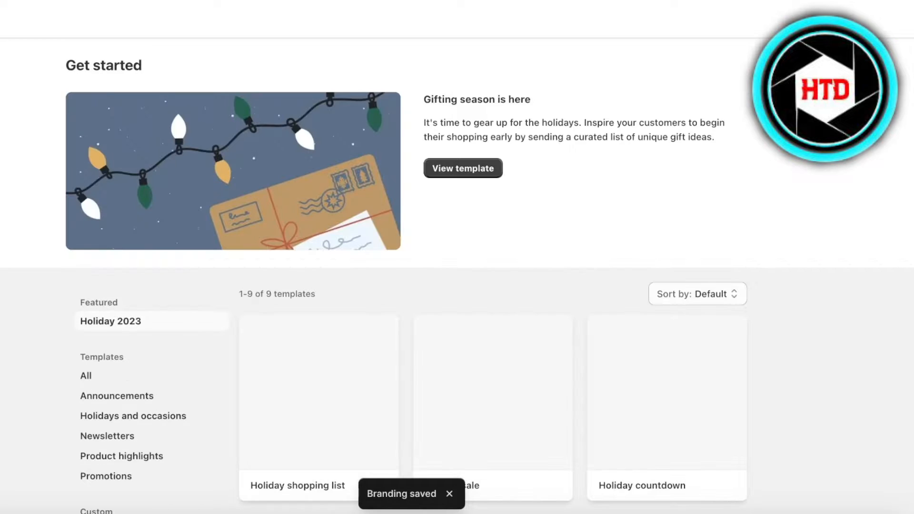
scroll(305, 252, down, 6)
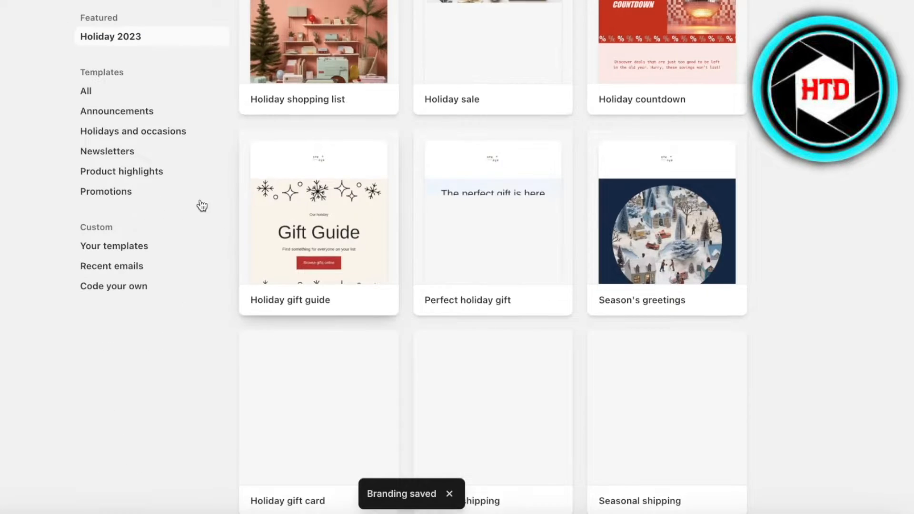
scroll(200, 204, up, 6)
click(2, 18)
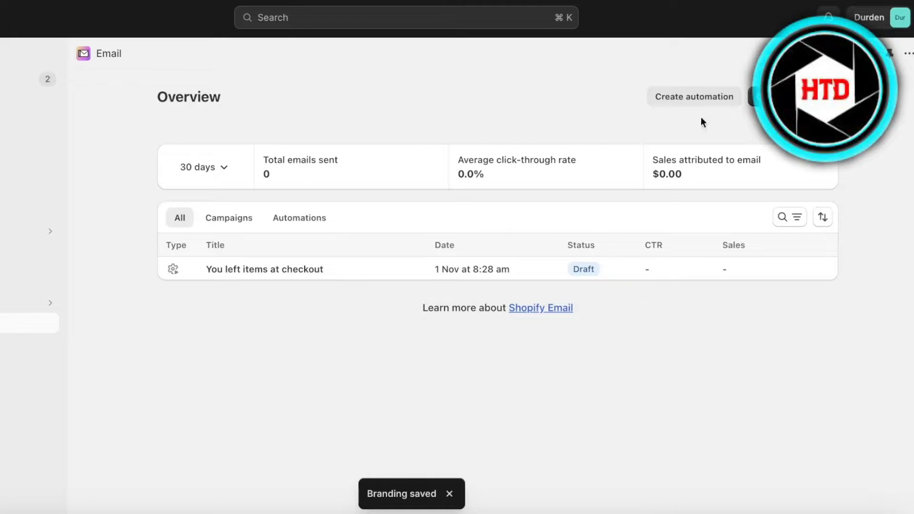
click(694, 101)
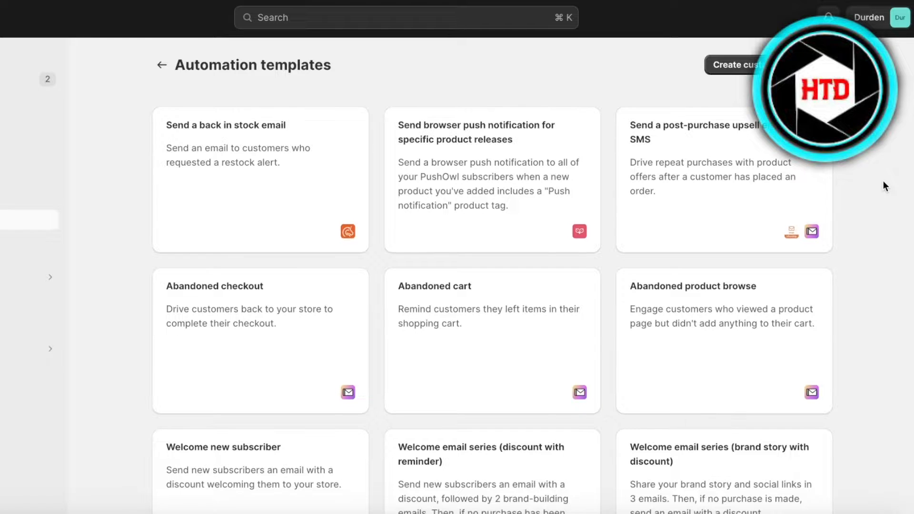
scroll(884, 180, down, 5)
scroll(431, 274, up, 5)
scroll(485, 356, down, 3)
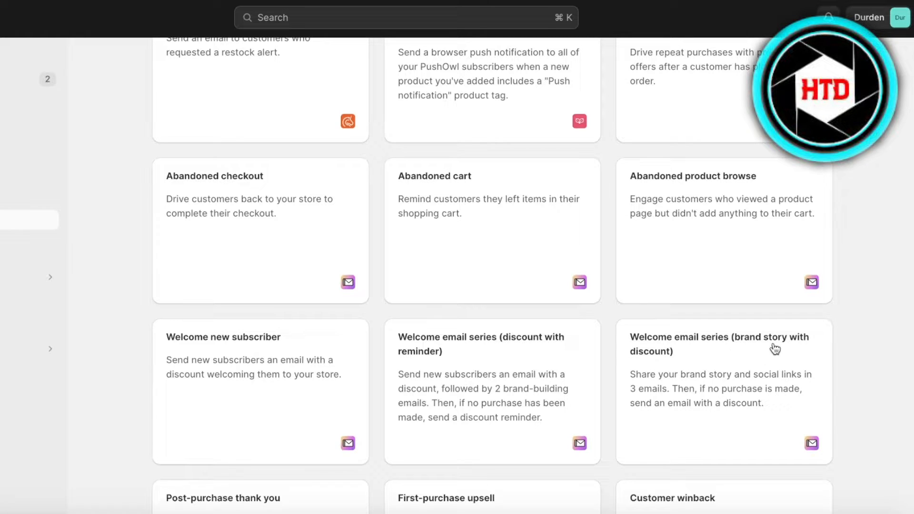
scroll(665, 373, down, 3)
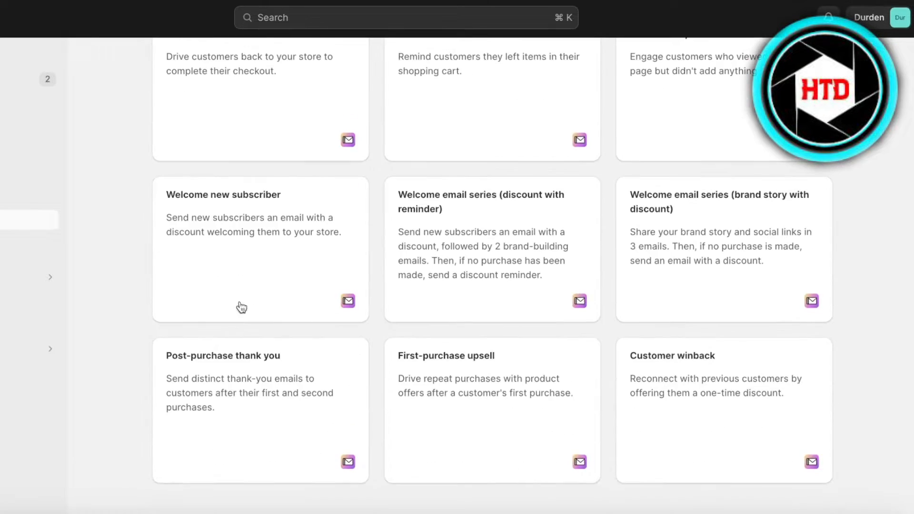
scroll(774, 272, up, 5)
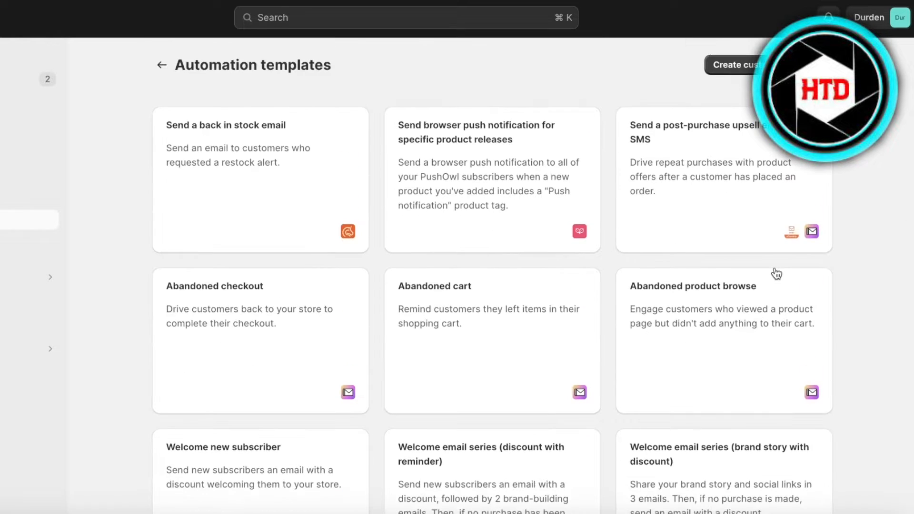
scroll(648, 277, down, 5)
scroll(468, 267, up, 5)
scroll(431, 343, down, 5)
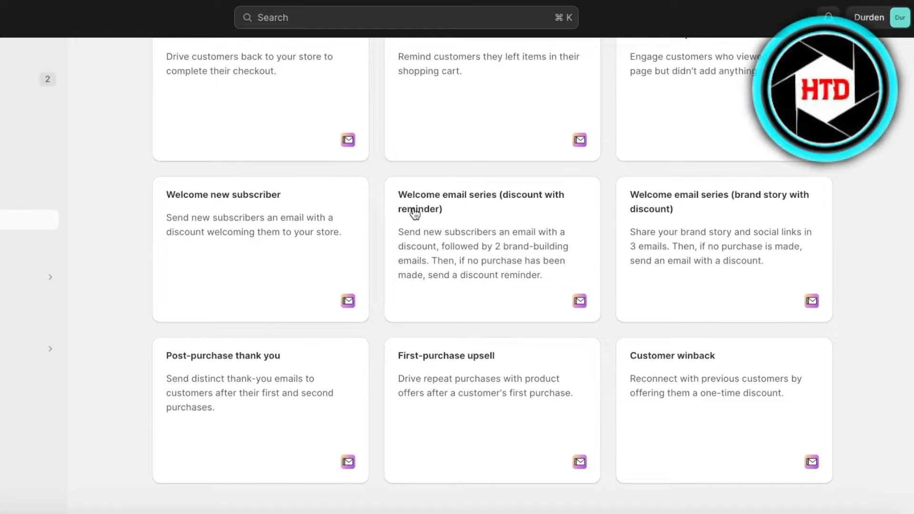
Preview the 'Welcome email series (discount with reminder)' workflow's four emails and waits, then use it.
click(456, 286)
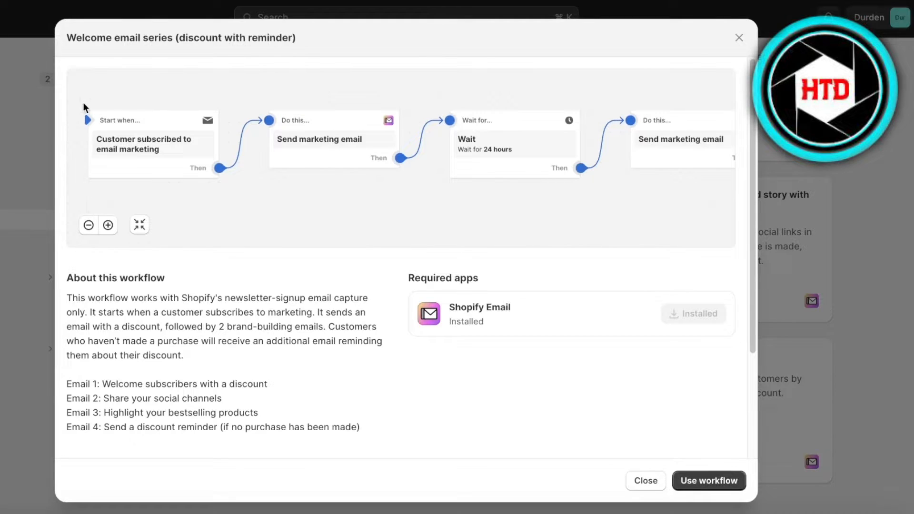
scroll(388, 198, down, 5)
scroll(558, 141, up, 5)
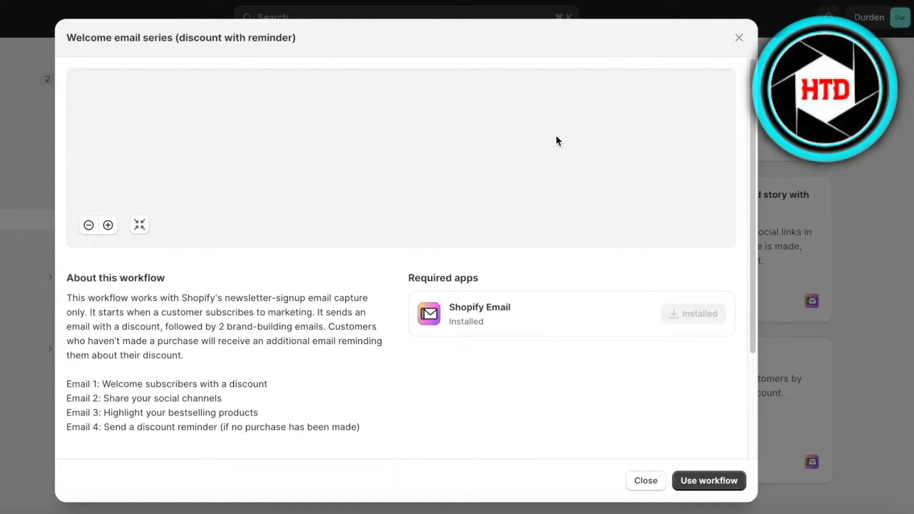
scroll(558, 141, down, 4)
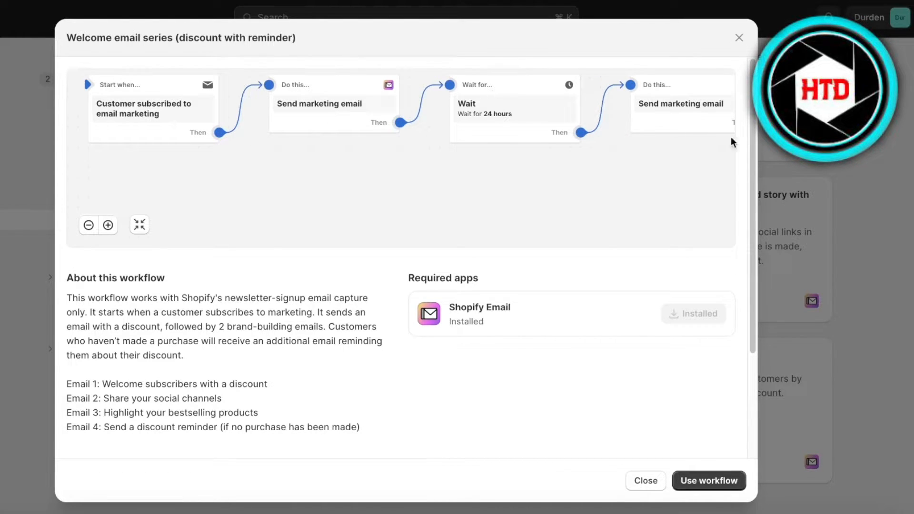
click(139, 224)
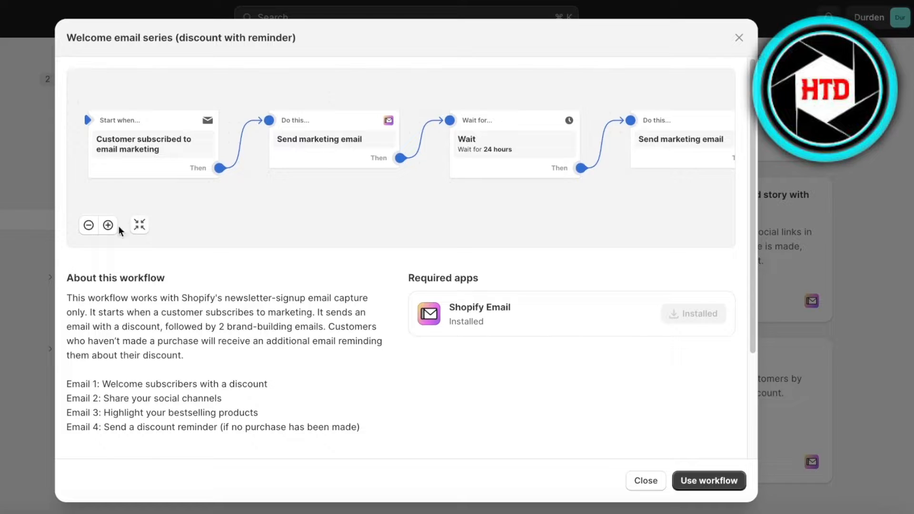
click(90, 225)
drag(499, 141, 359, 149)
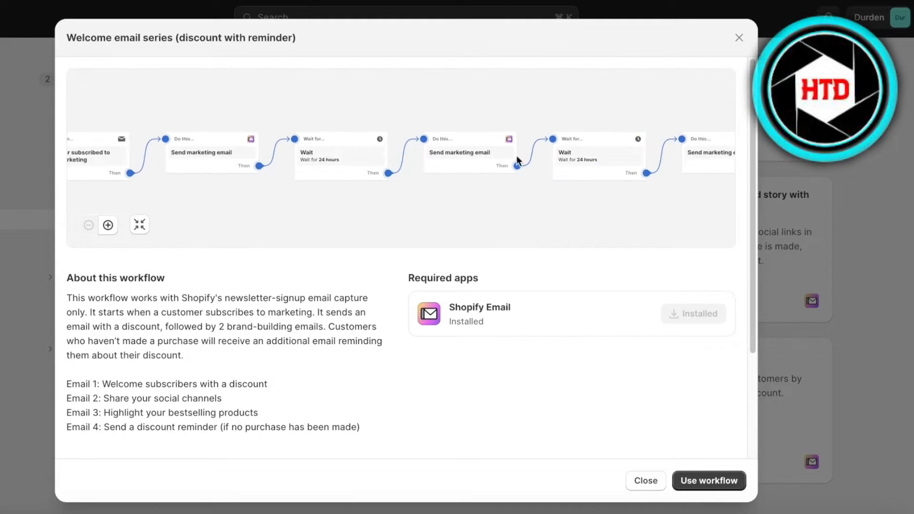
drag(607, 158, 435, 159)
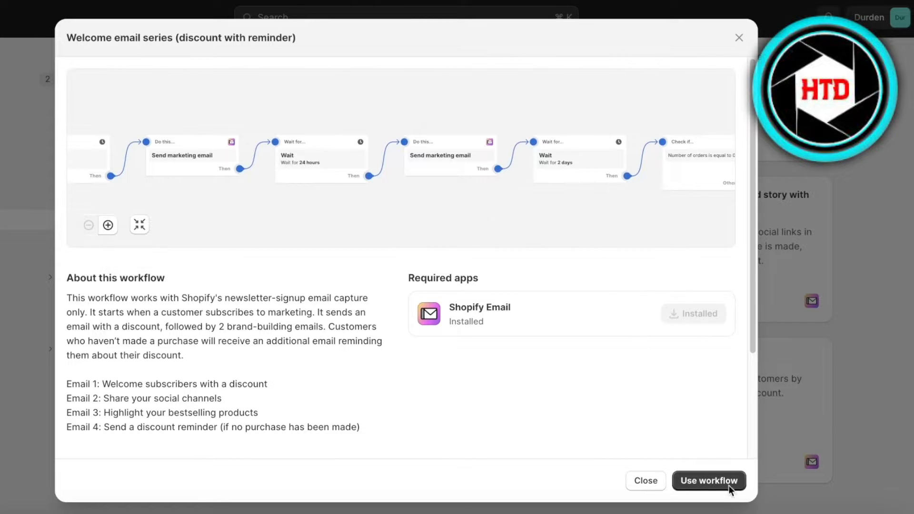
click(708, 473)
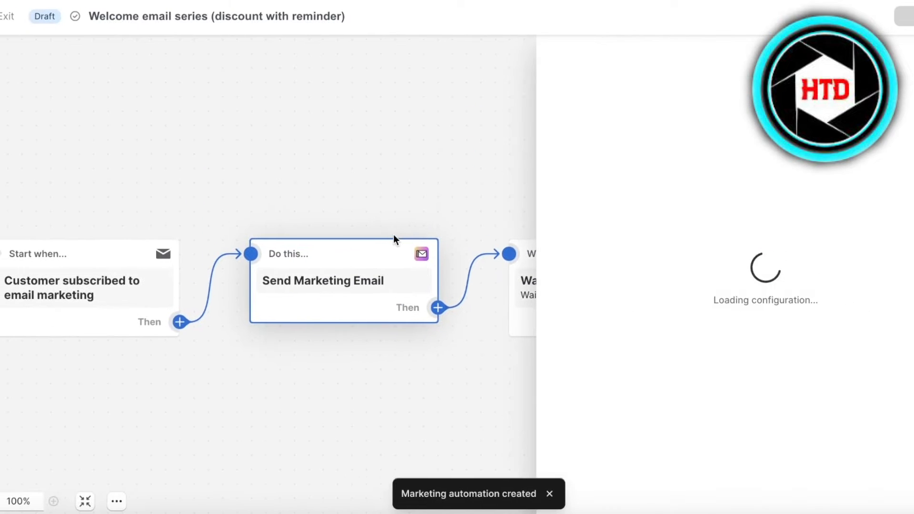
Inspect the subscription trigger and send-marketing-email action, then open that action's email template.
mouse_move(87, 289)
click(41, 314)
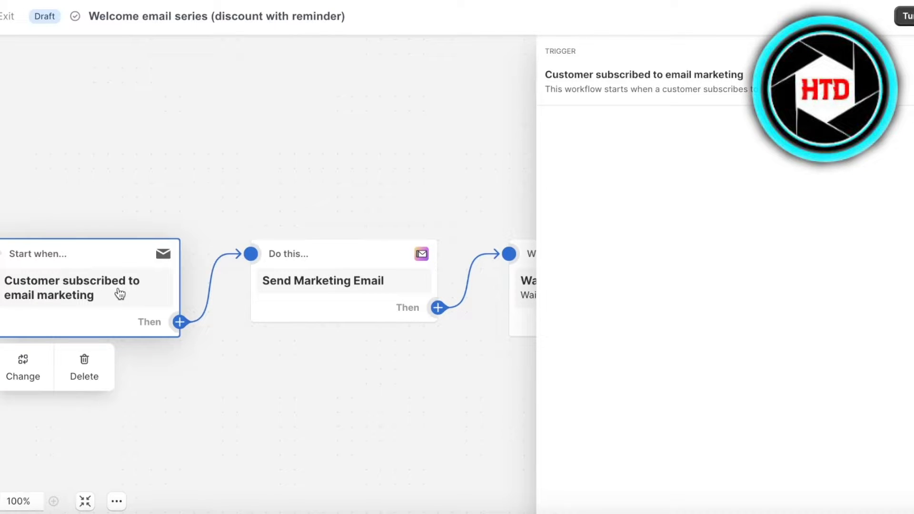
click(342, 282)
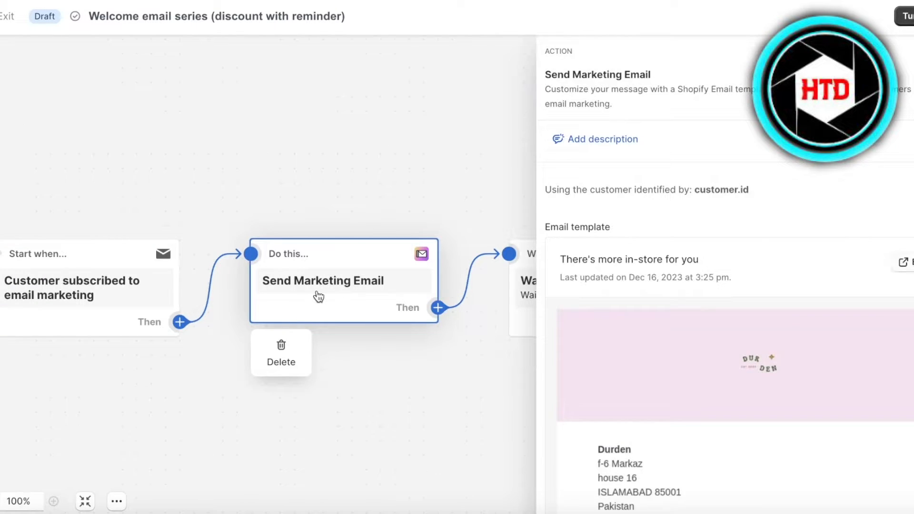
scroll(755, 321, down, 4)
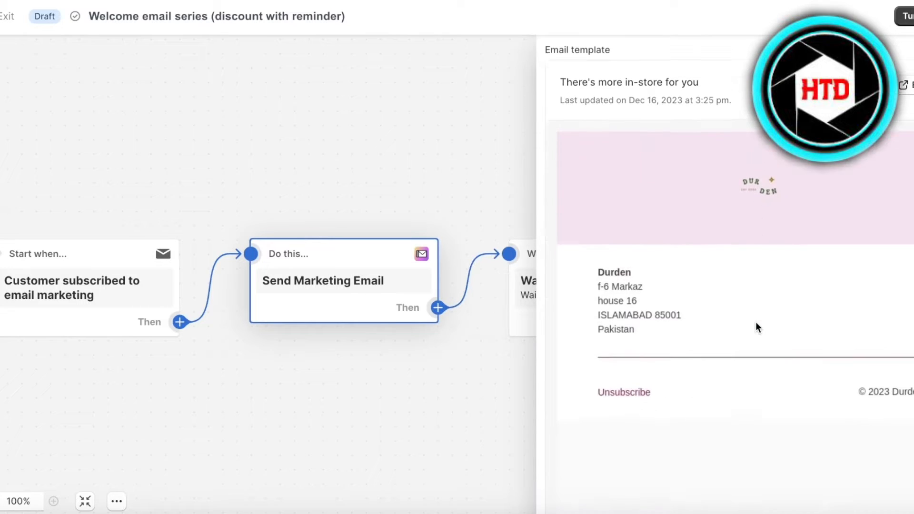
scroll(750, 318, up, 3)
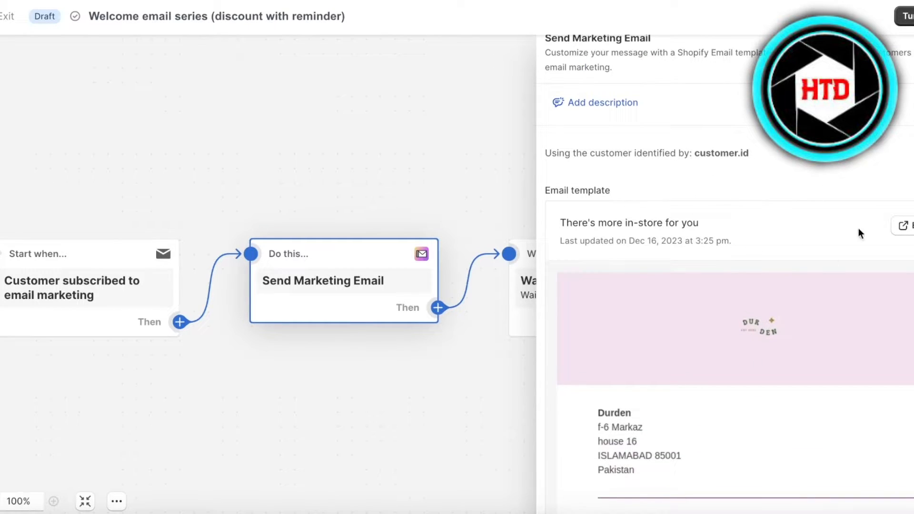
click(570, 274)
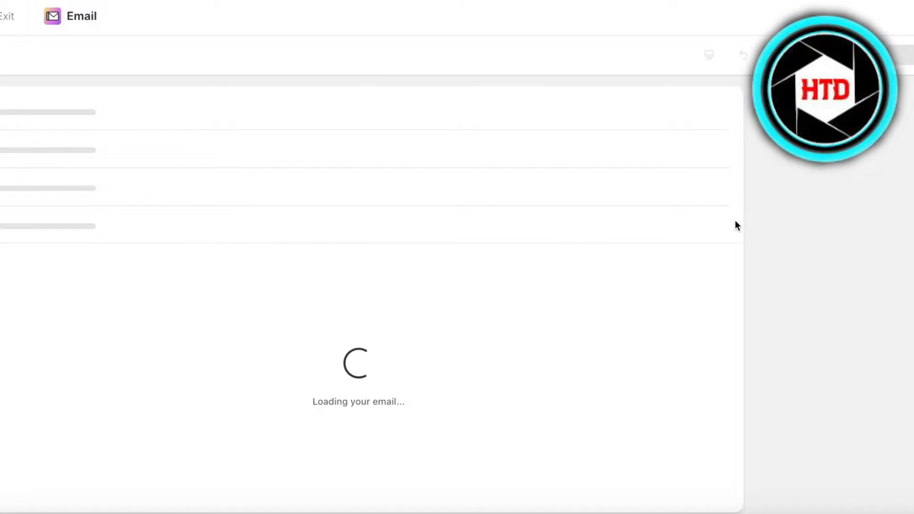
Review the 'Welcome aboard! Enjoy an exclusive discount' email, then edit it, accepting the revert to draft.
scroll(368, 253, down, 4)
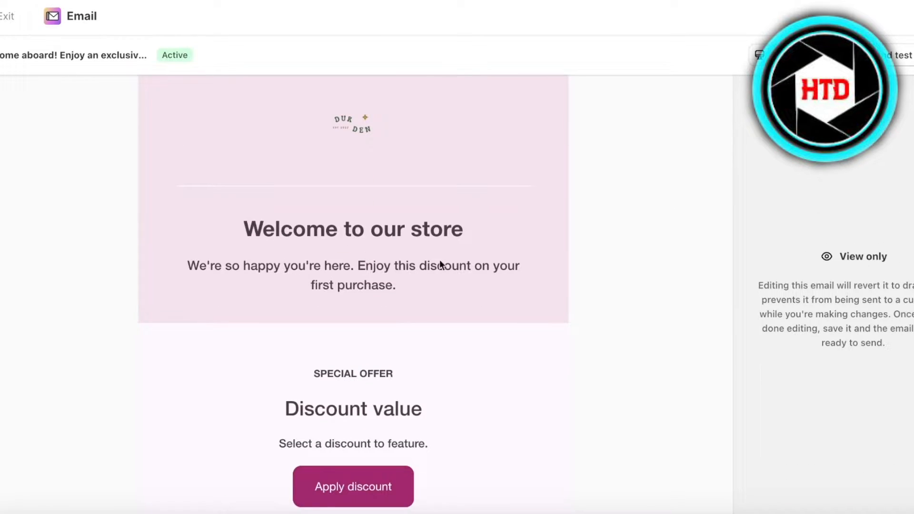
scroll(413, 260, down, 3)
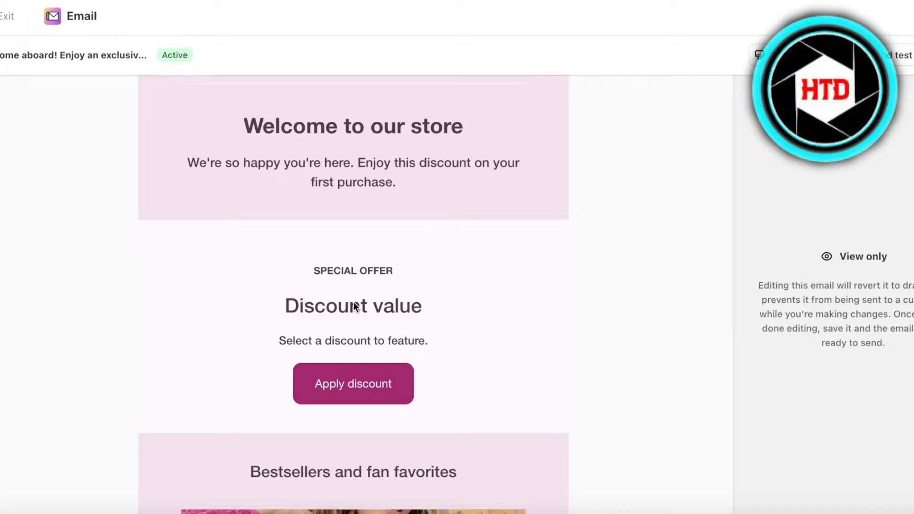
scroll(381, 317, up, 5)
scroll(396, 306, down, 10)
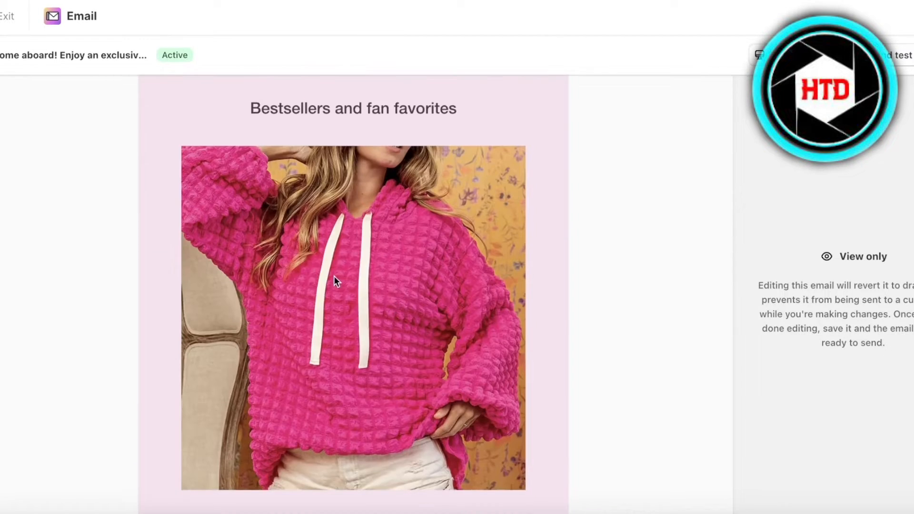
scroll(337, 280, up, 8)
click(908, 87)
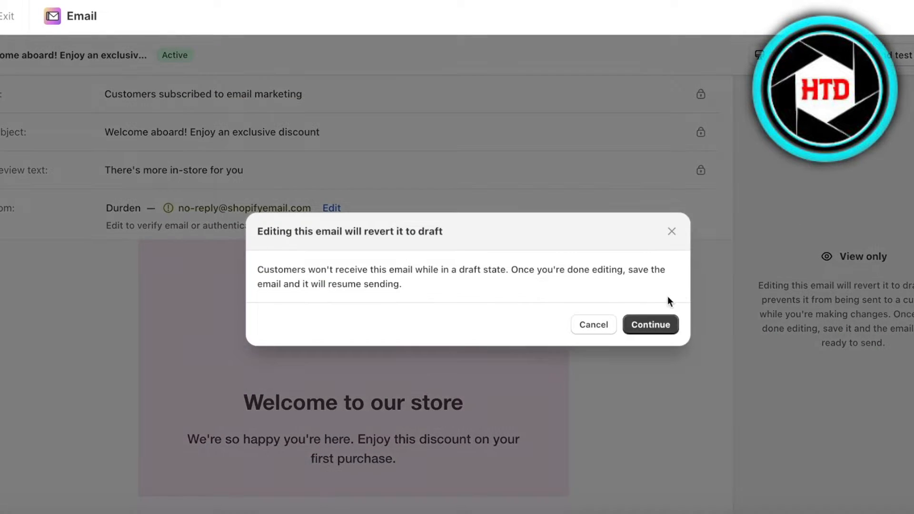
click(649, 319)
Retitle the special offer heading 'Get 10% off with your exclusive coupon' and add OFF10 below it.
scroll(325, 280, down, 10)
click(350, 193)
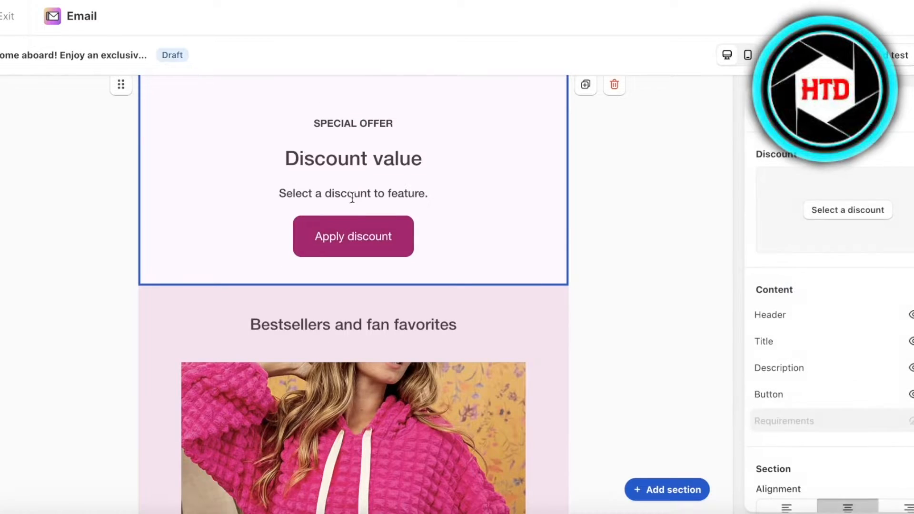
triple_click(368, 161)
key(BackSpace)
text(Get )
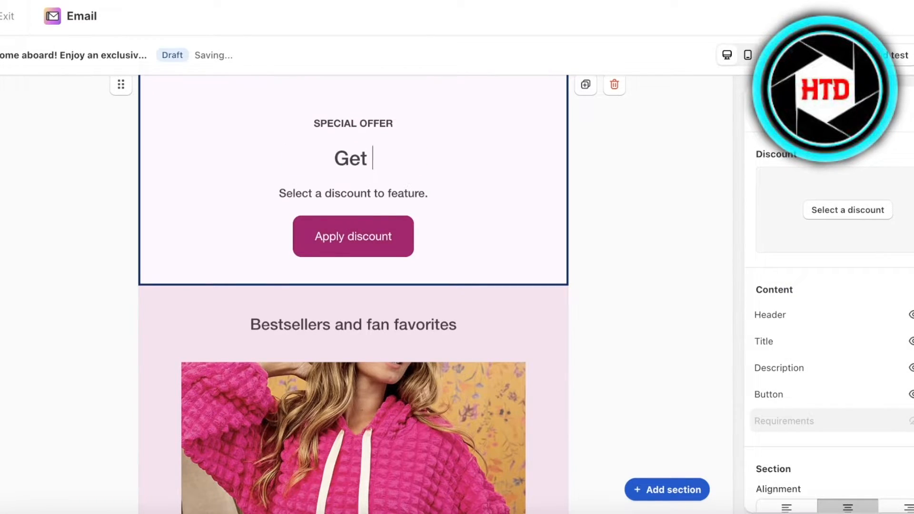
text(10% off with )
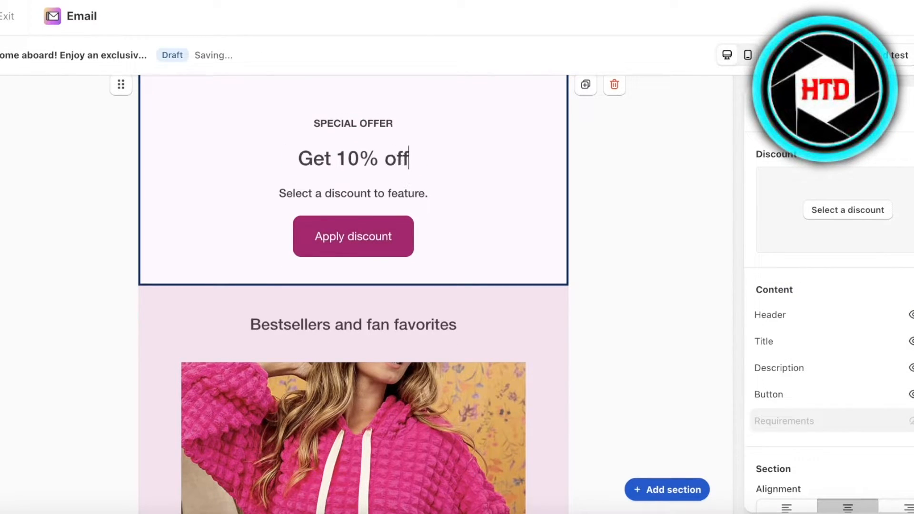
text(your e)
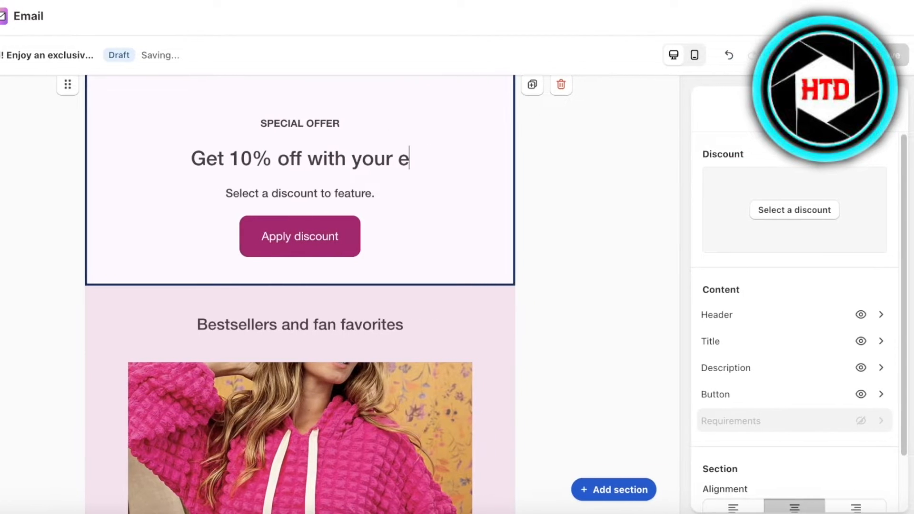
text(xclusive coupon)
key(Return)
text(OFF10)
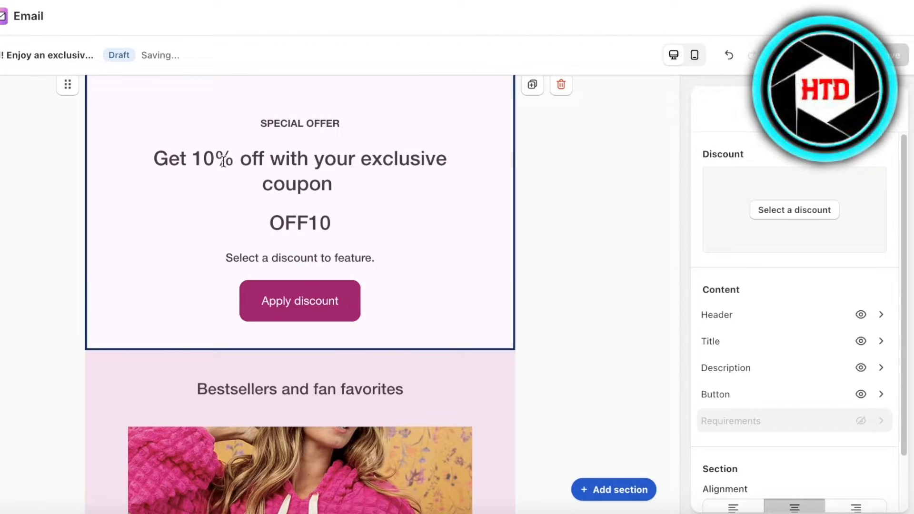
Start creating a new discount from the offer's discount selector.
click(763, 210)
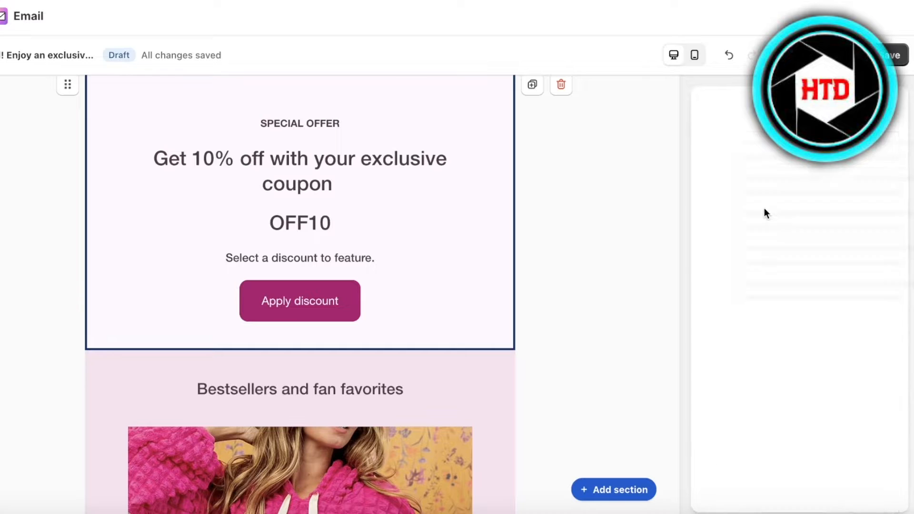
click(815, 497)
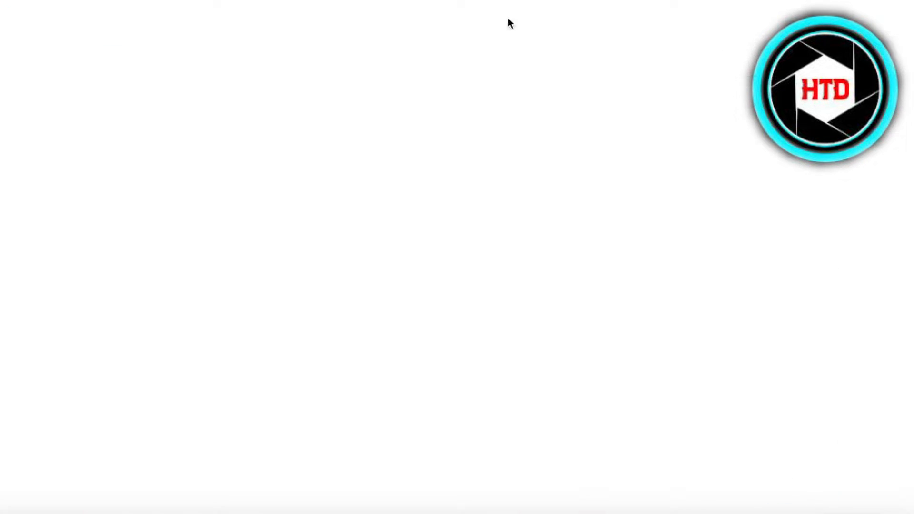
scroll(798, 313, down, 2)
scroll(300, 294, down, 4)
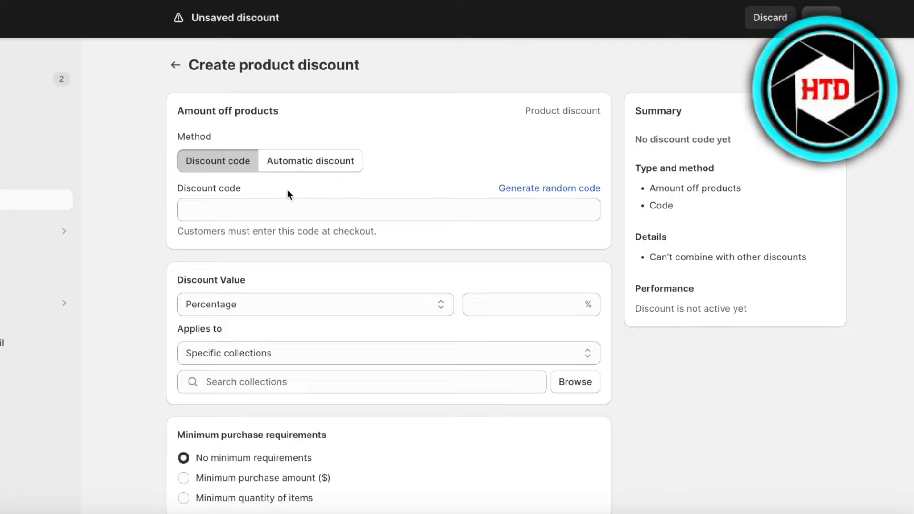
Enter discount code OFF10 with a 10% percentage value.
click(292, 206)
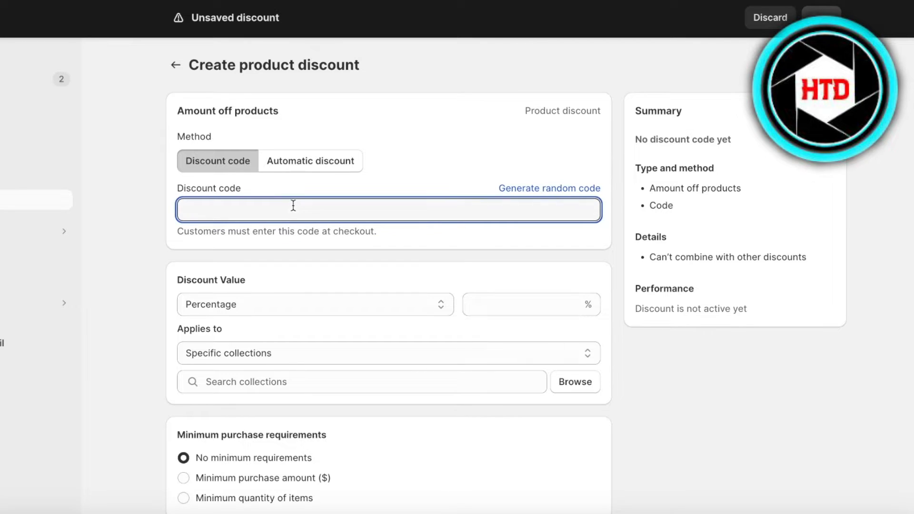
text(OFF10)
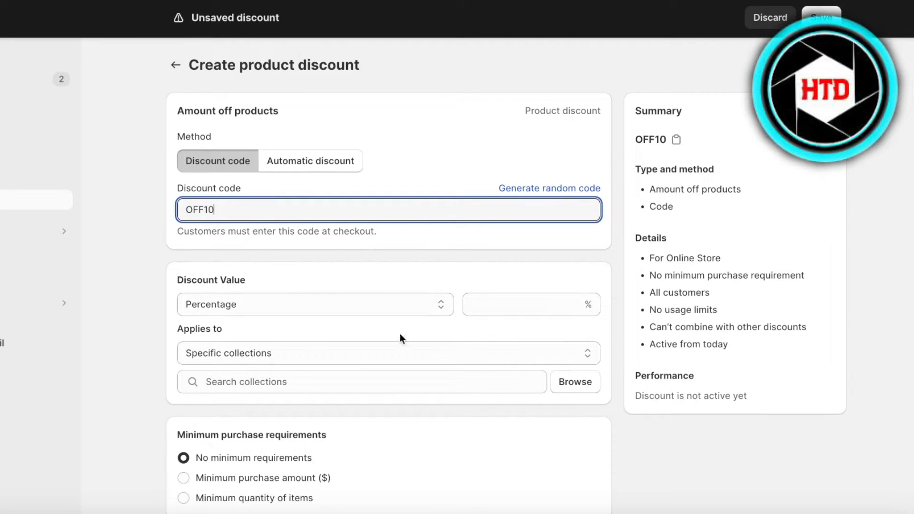
click(558, 306)
text(10)
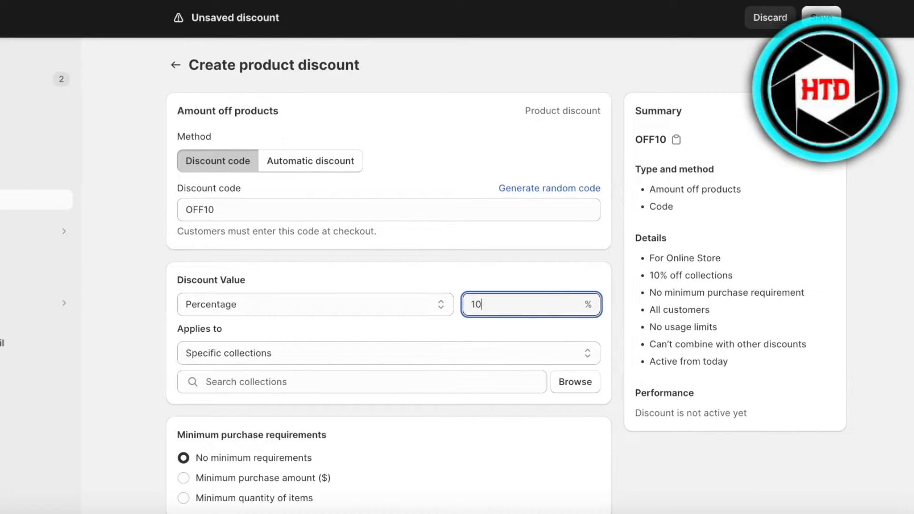
click(820, 17)
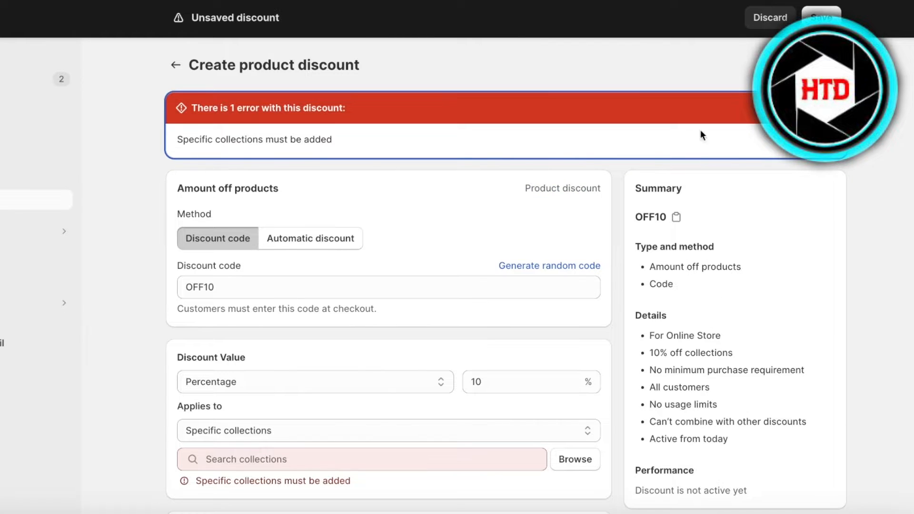
scroll(327, 186, down, 8)
scroll(306, 238, up, 3)
Apply the discount to the Bottoms, Home page and Tops collections and save it.
click(307, 247)
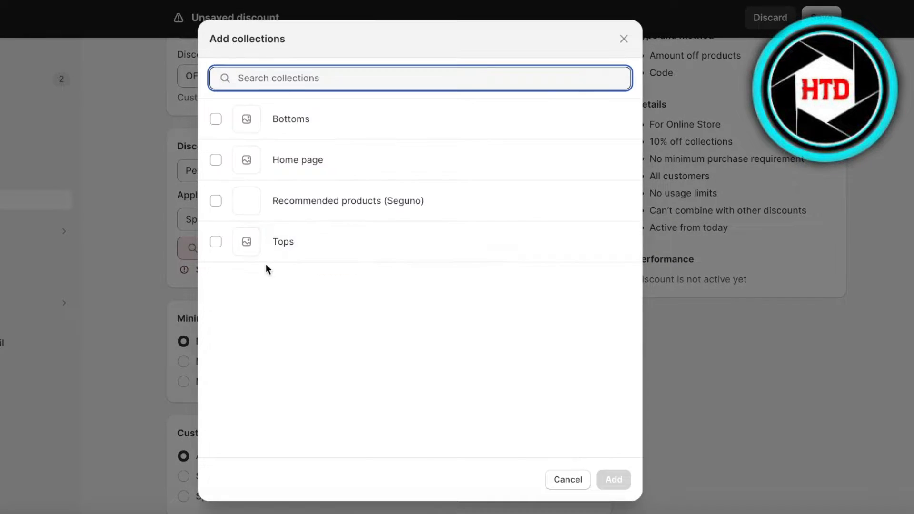
click(282, 155)
click(316, 240)
click(339, 122)
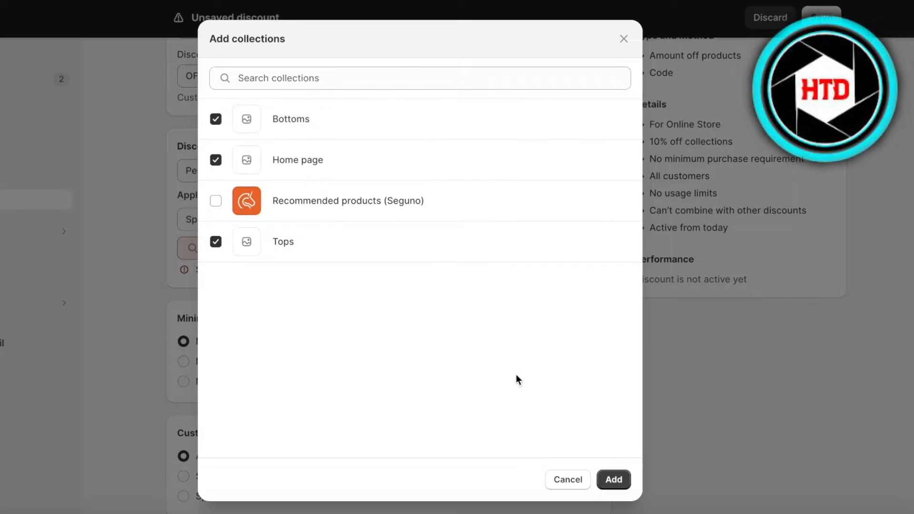
click(616, 483)
click(820, 18)
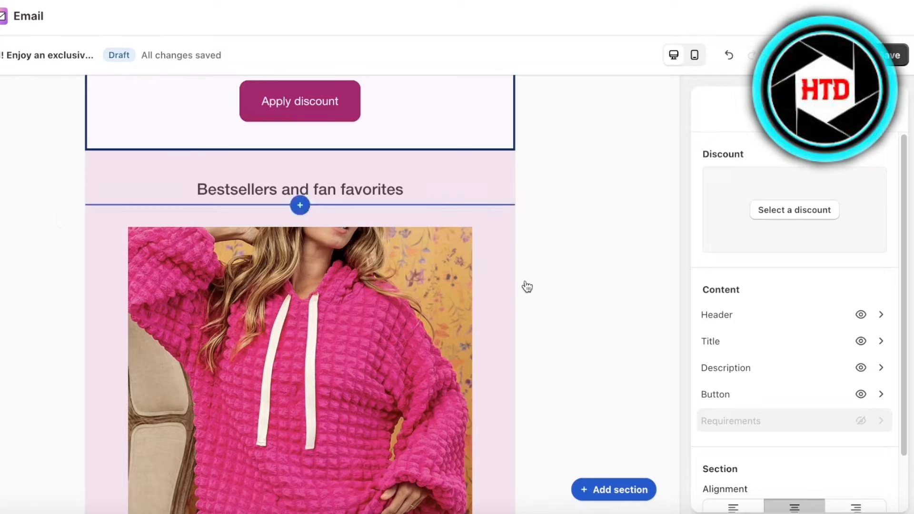
Save the edited welcome email.
scroll(602, 265, down, 10)
scroll(402, 231, down, 4)
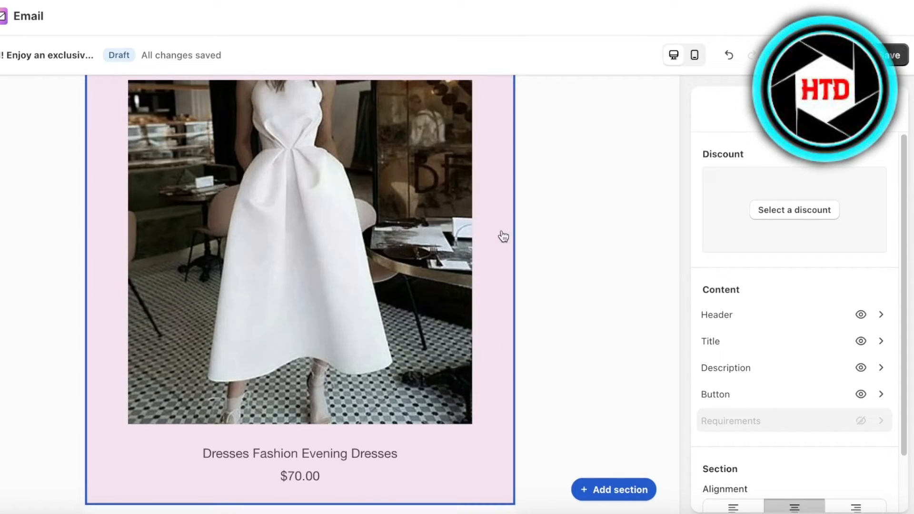
scroll(301, 290, up, 8)
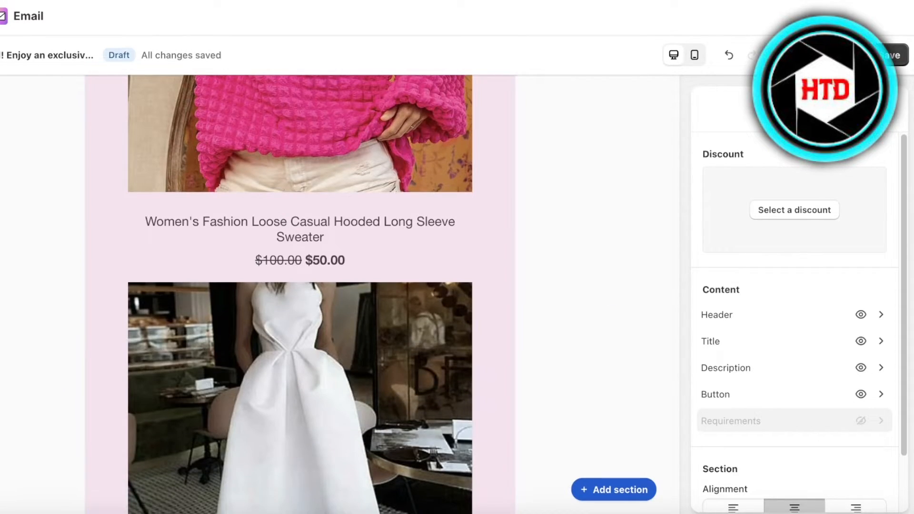
click(905, 55)
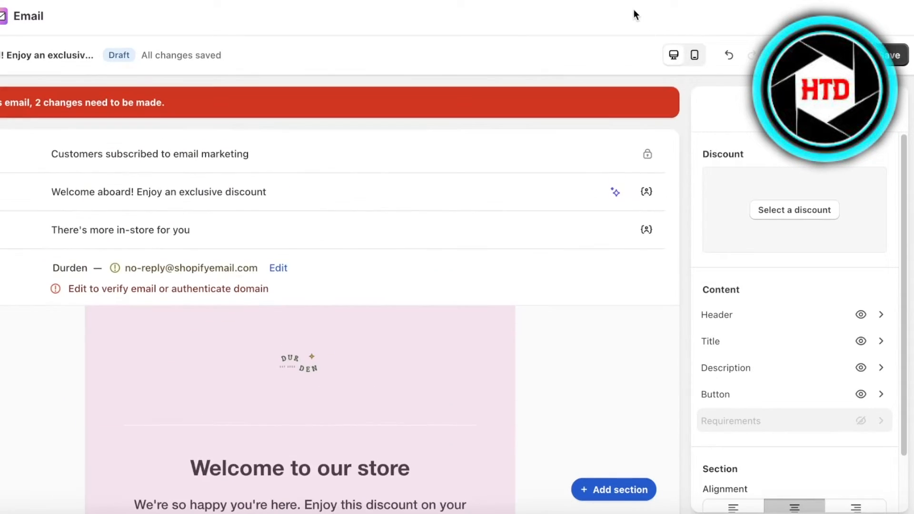
Feature the OFF10 discount in the special offer section and save the email.
scroll(416, 196, down, 8)
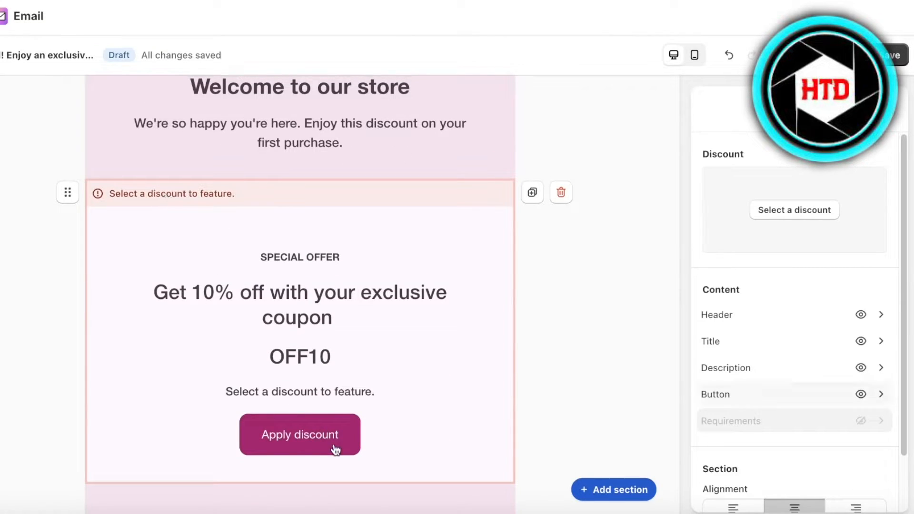
click(312, 352)
click(767, 208)
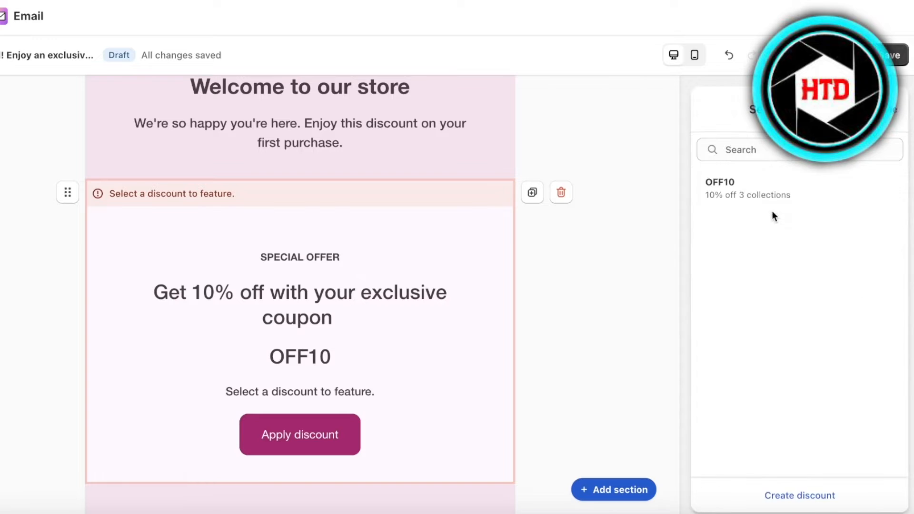
click(772, 182)
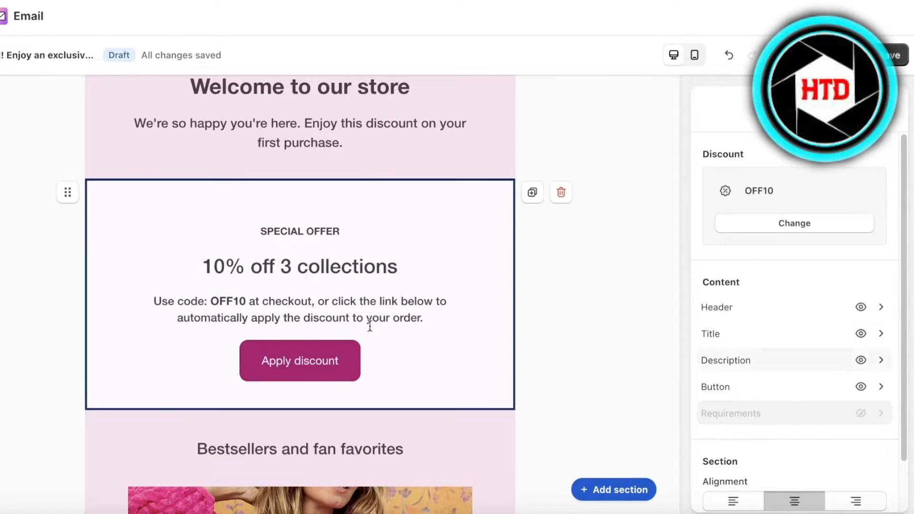
click(581, 248)
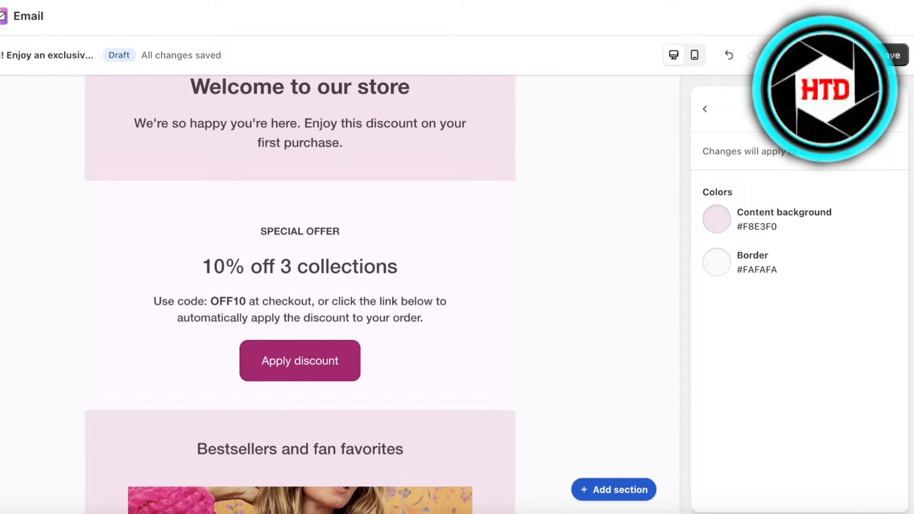
click(892, 63)
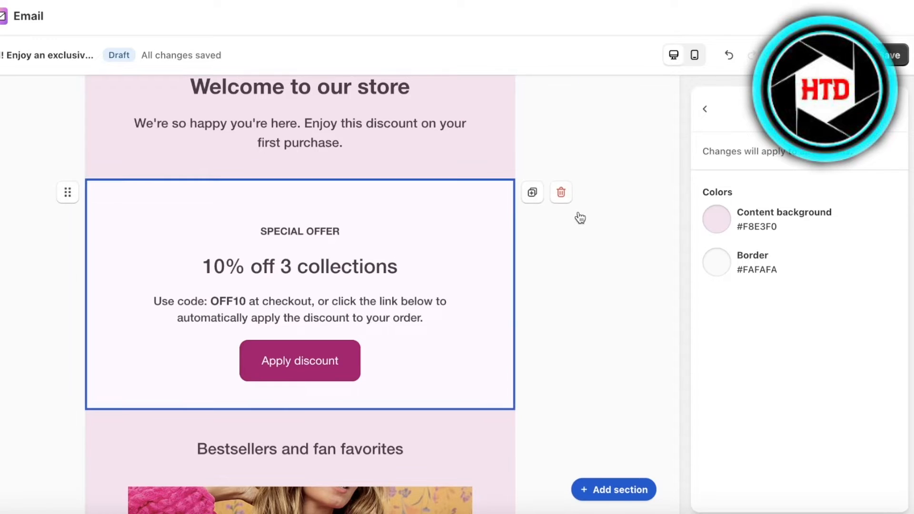
Review the remaining error reported on the welcome email.
click(891, 61)
scroll(340, 370, down, 20)
scroll(341, 370, up, 8)
scroll(276, 408, down, 8)
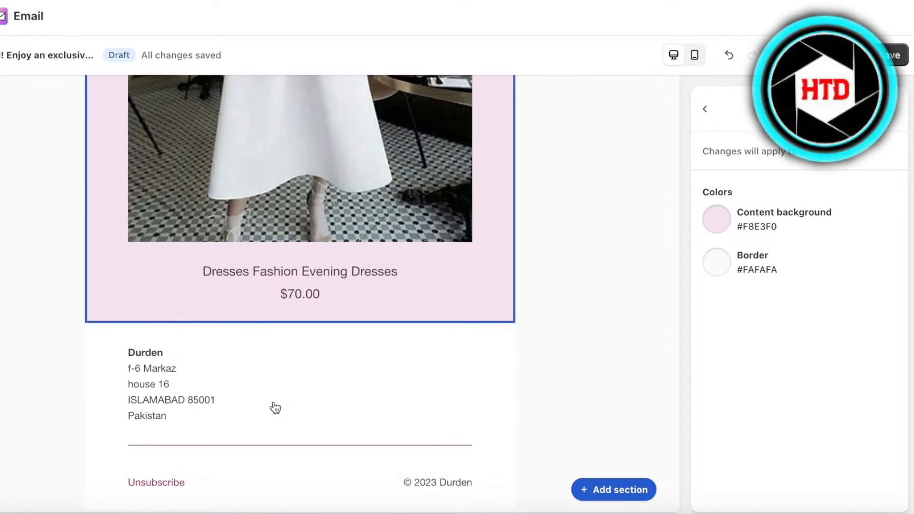
scroll(293, 376, up, 20)
scroll(294, 375, up, 3)
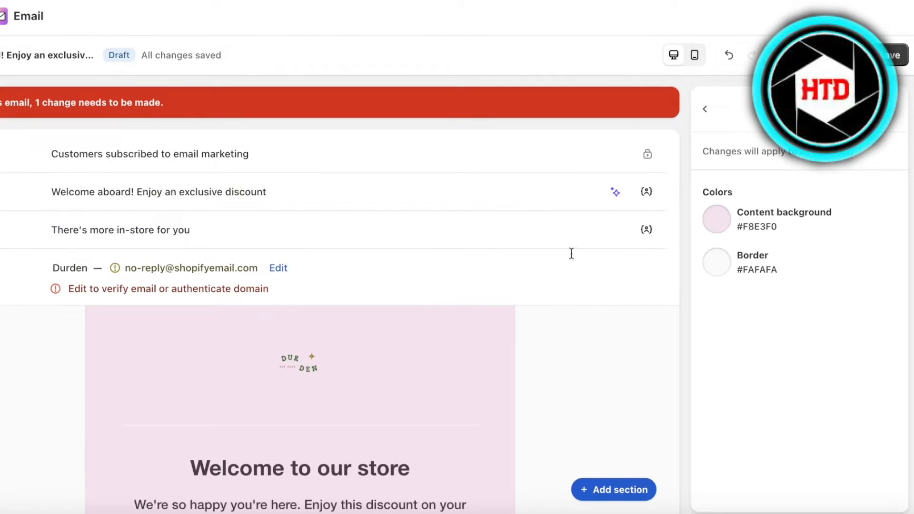
Replace the store's sender email in notification settings with a new Gmail address.
click(278, 268)
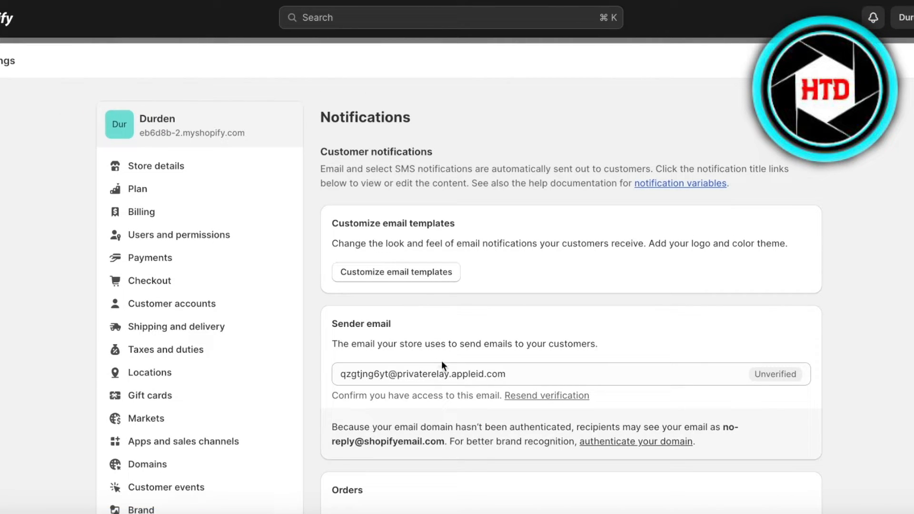
scroll(441, 364, down, 1)
triple_click(424, 343)
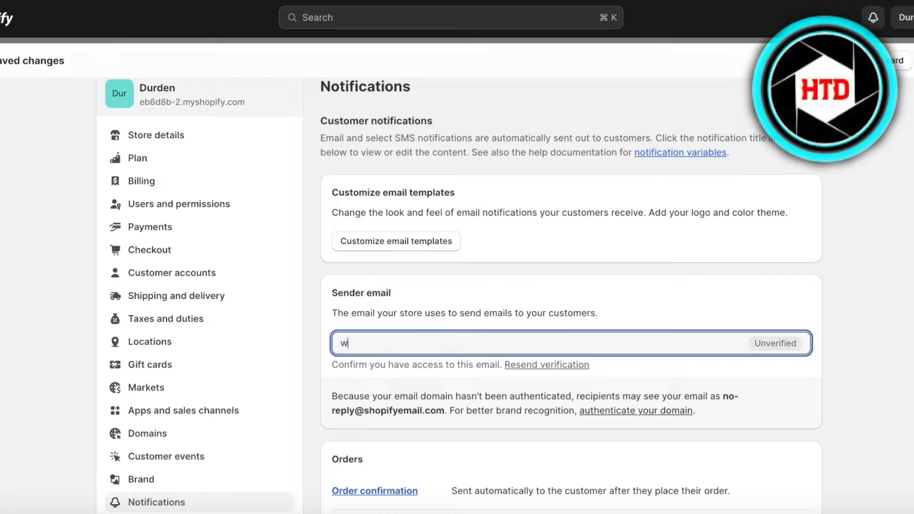
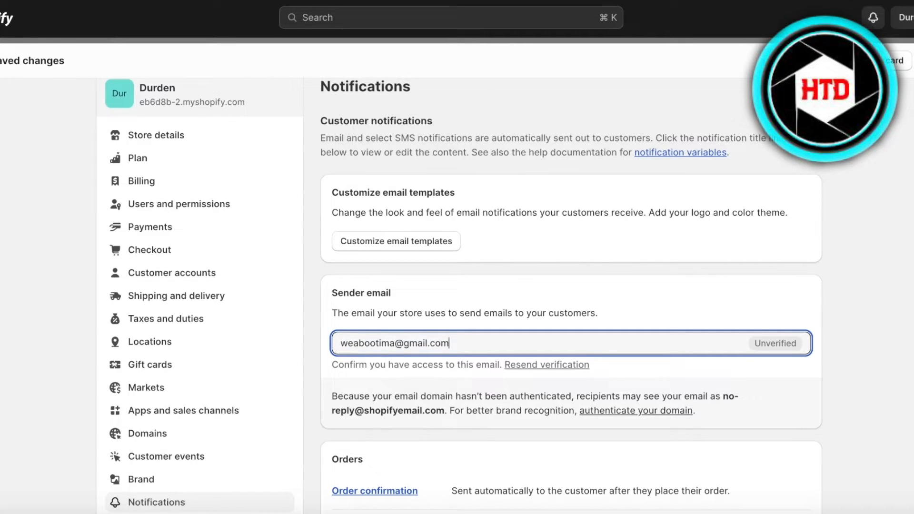
key(Return)
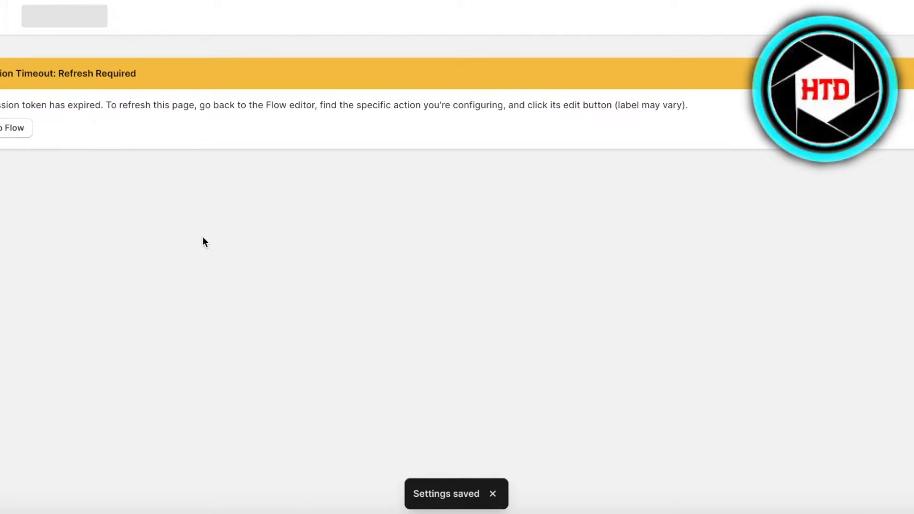
Back in the welcome flow, reposition the orders Check if condition step on the canvas.
click(29, 132)
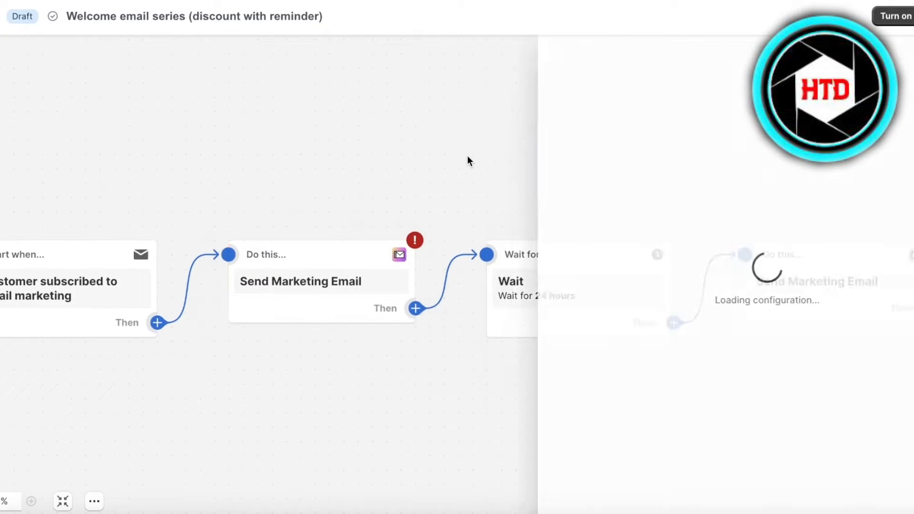
click(467, 156)
drag(659, 396, 556, 392)
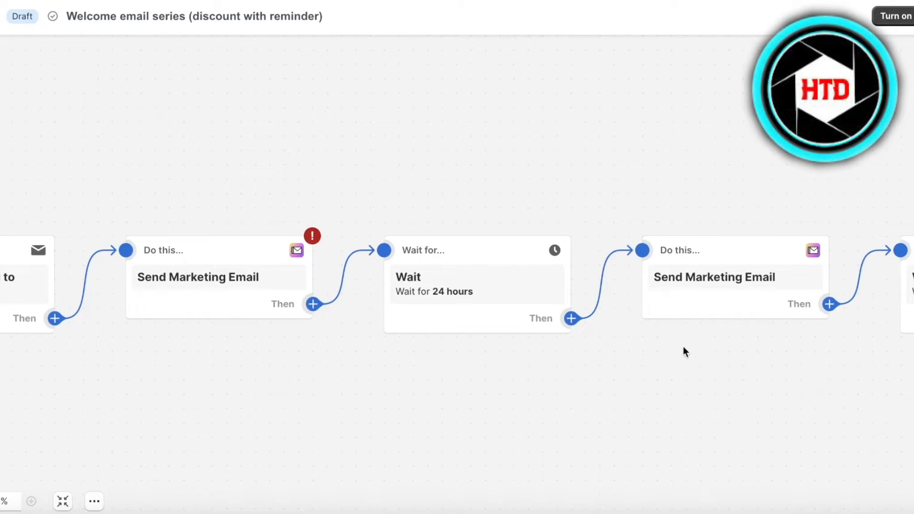
drag(684, 348, 598, 391)
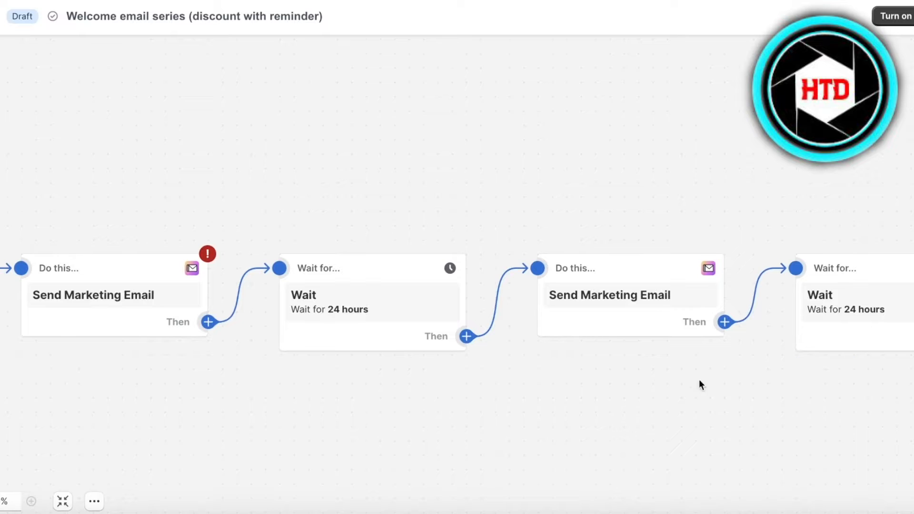
drag(665, 411, 243, 404)
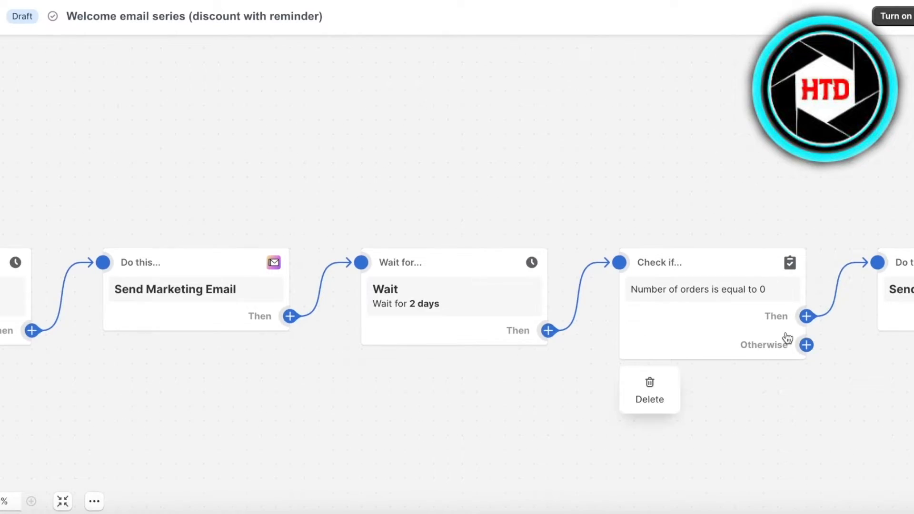
drag(785, 336, 761, 342)
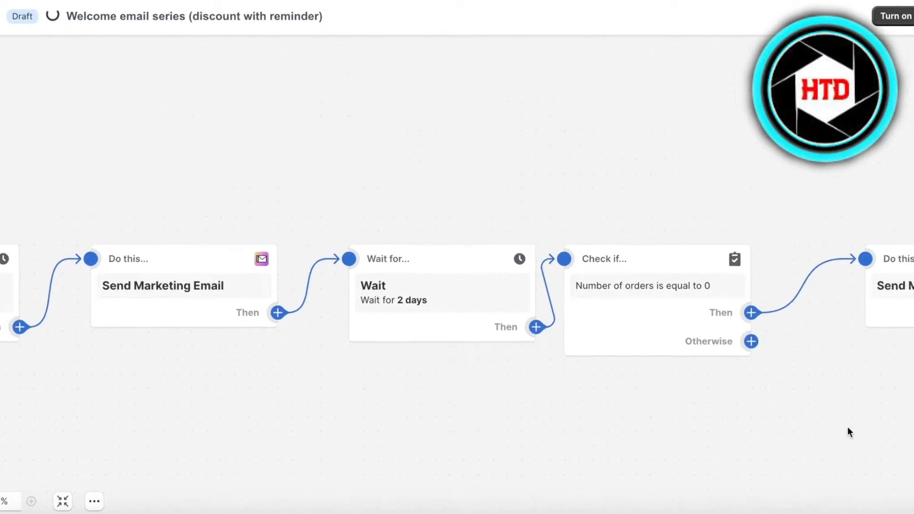
click(407, 259)
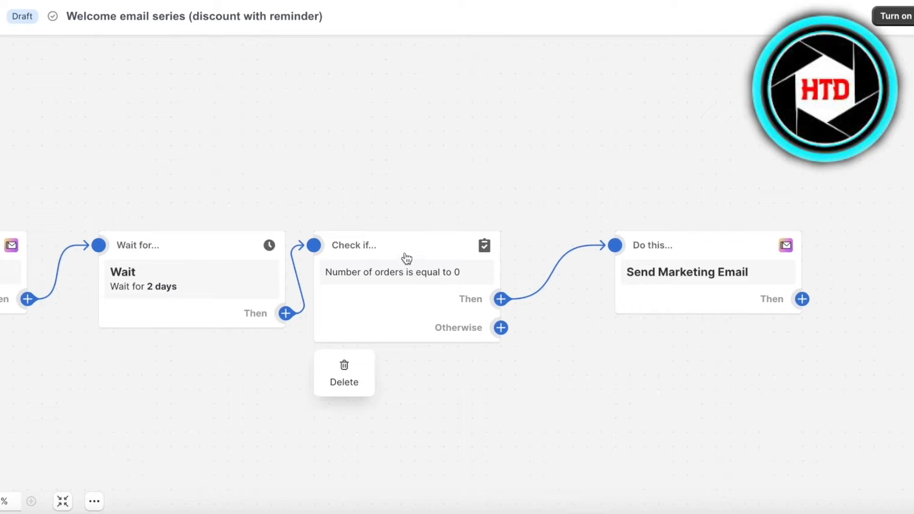
click(352, 275)
click(416, 161)
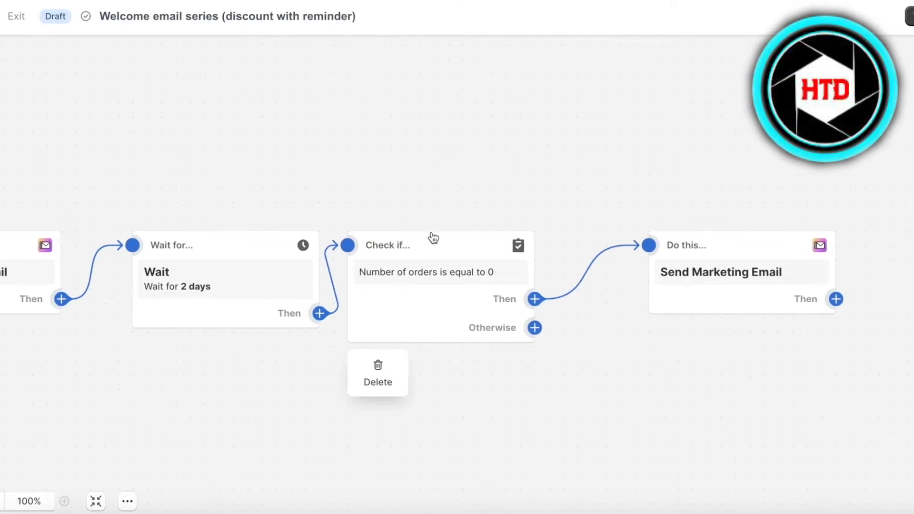
drag(399, 238, 507, 235)
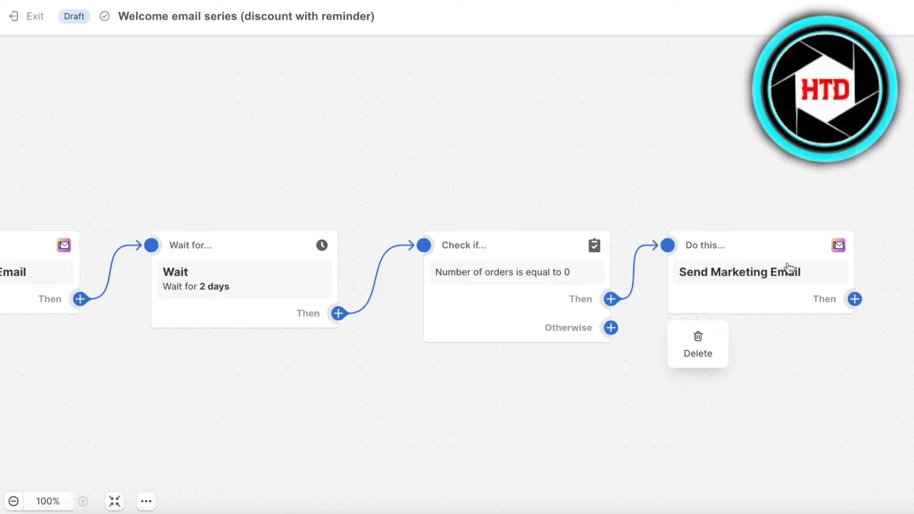
Add an empty condition step after the first marketing email.
click(81, 299)
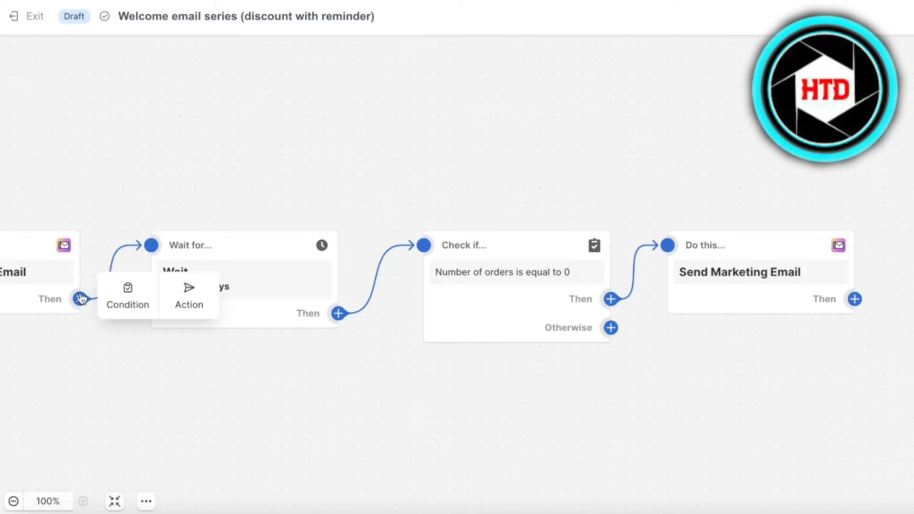
click(152, 304)
click(209, 419)
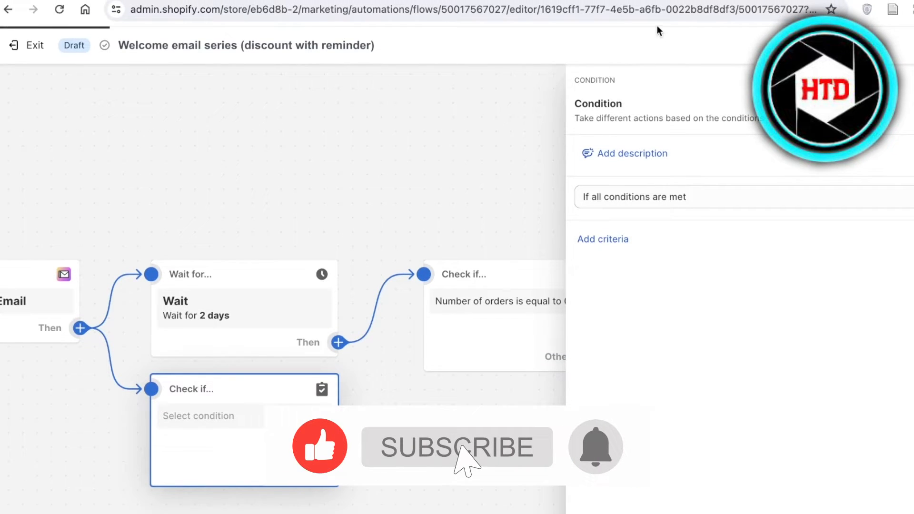
Open the Gmail inbox in a new tab and the 'Verify your email address' message.
key(super+t)
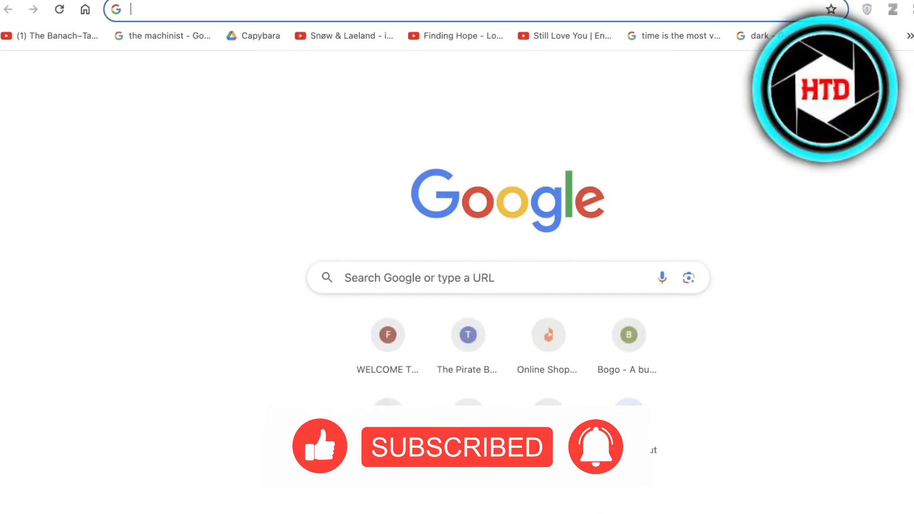
text(gmail sign in)
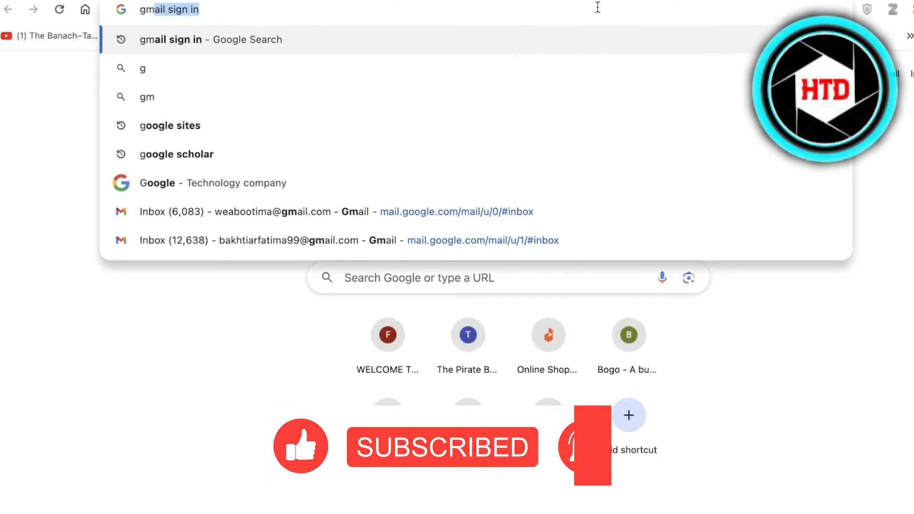
key(Up)
key(Up)
key(Return)
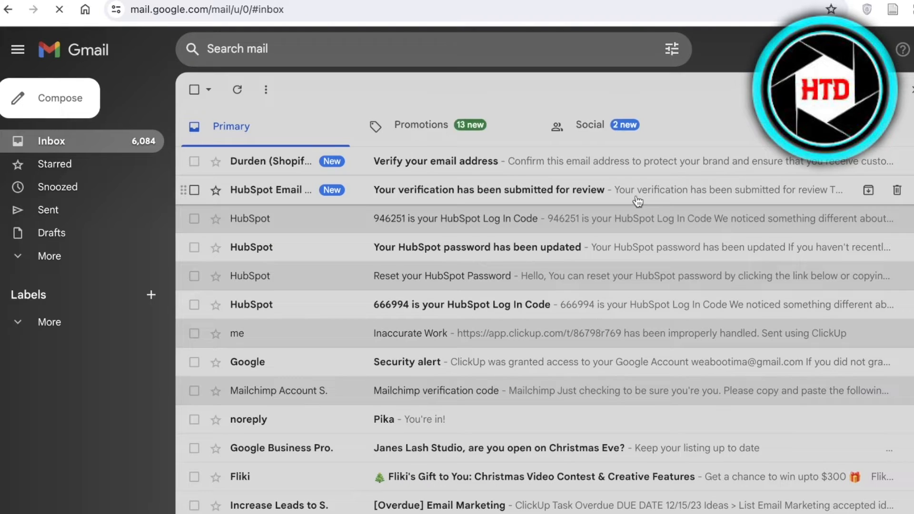
click(590, 162)
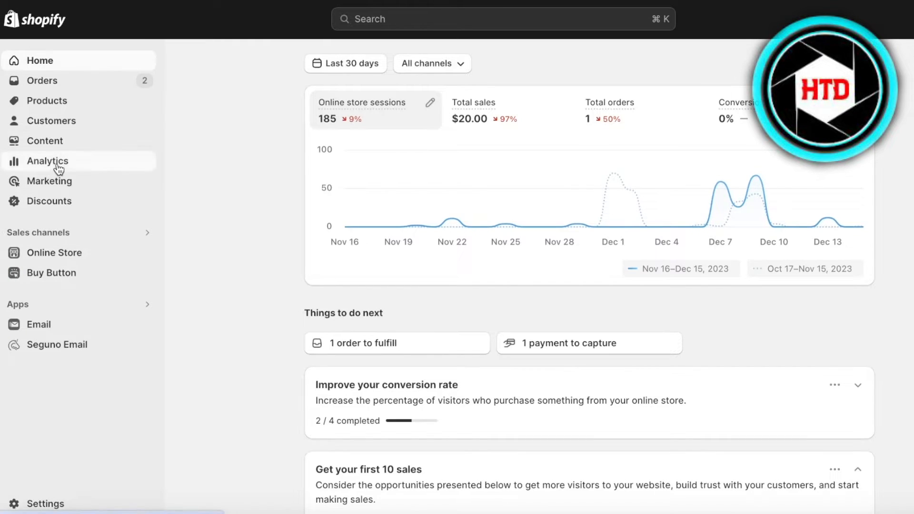
Go from Marketing's Automations list to the Automation templates gallery.
click(58, 165)
click(55, 228)
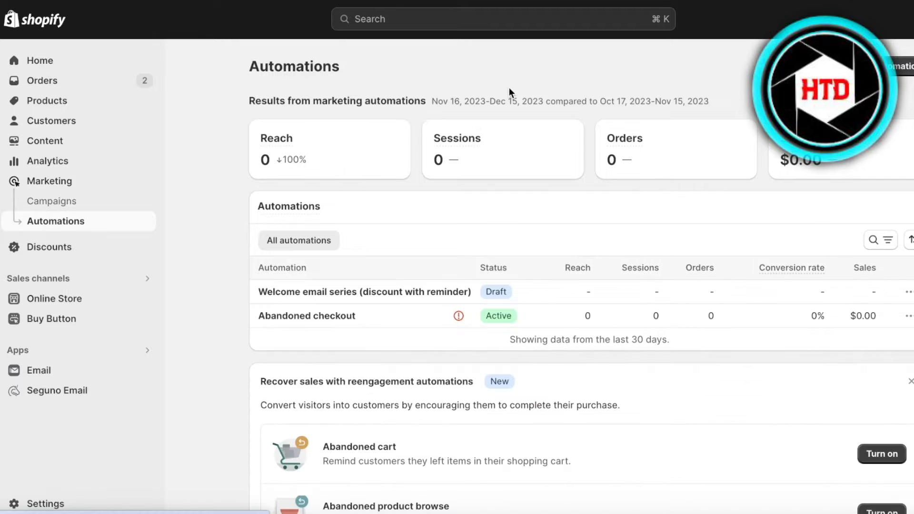
scroll(345, 262, down, 4)
scroll(330, 323, up, 4)
scroll(433, 202, down, 1)
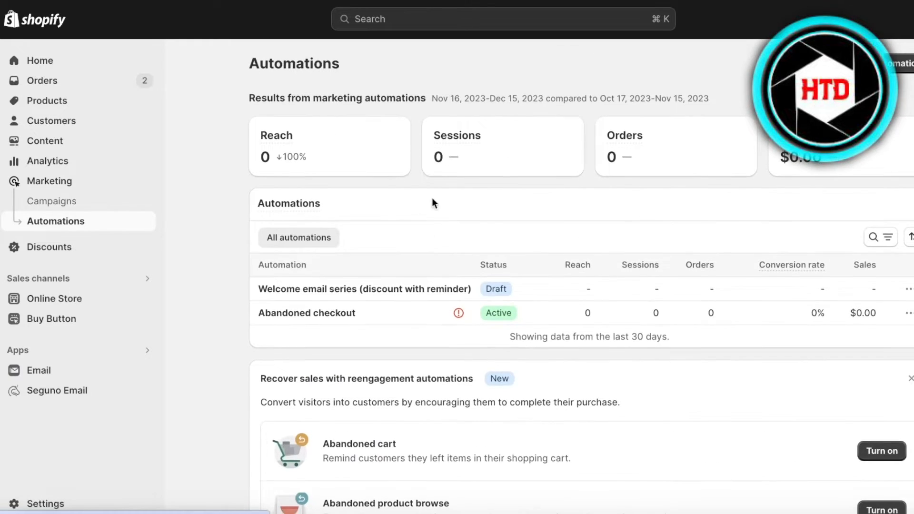
scroll(567, 228, up, 1)
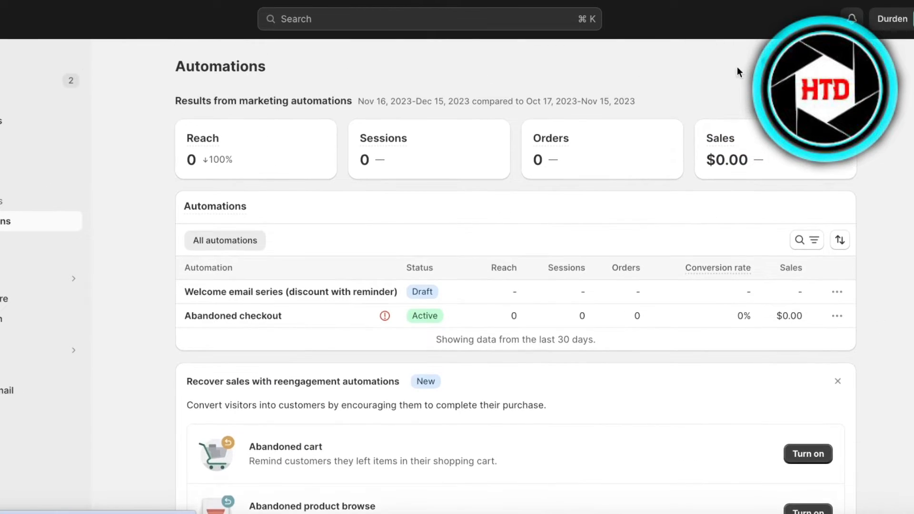
click(739, 68)
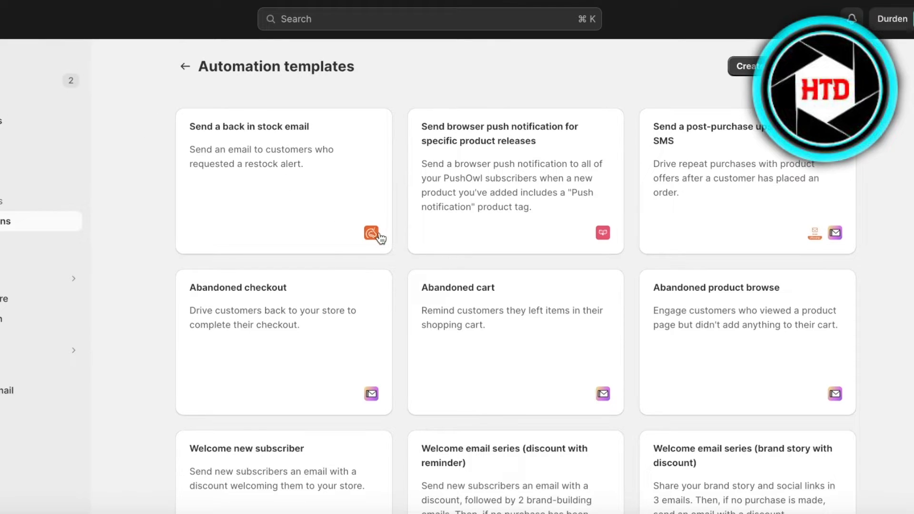
scroll(703, 329, down, 4)
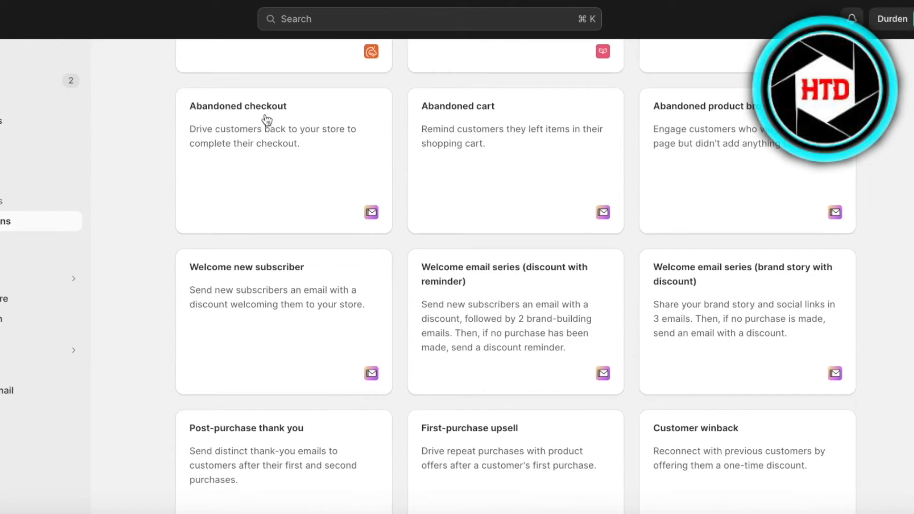
scroll(521, 438, down, 2)
scroll(496, 351, up, 6)
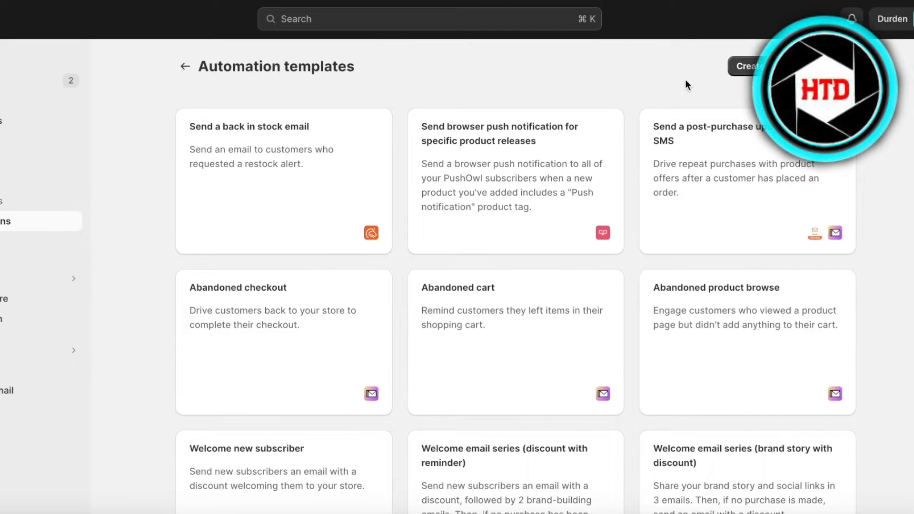
Create a custom automation triggered by Shopify Admin API's 'Customer abandons checkout'.
click(751, 71)
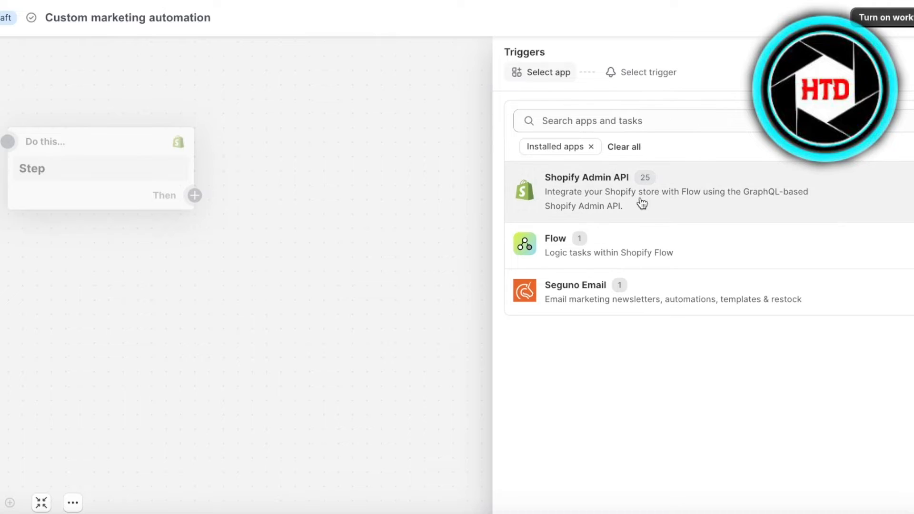
click(615, 121)
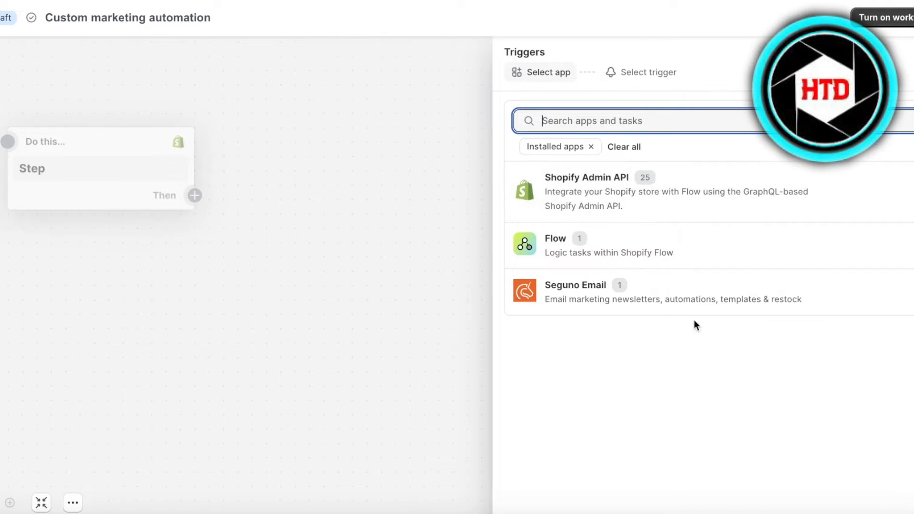
click(691, 288)
click(511, 72)
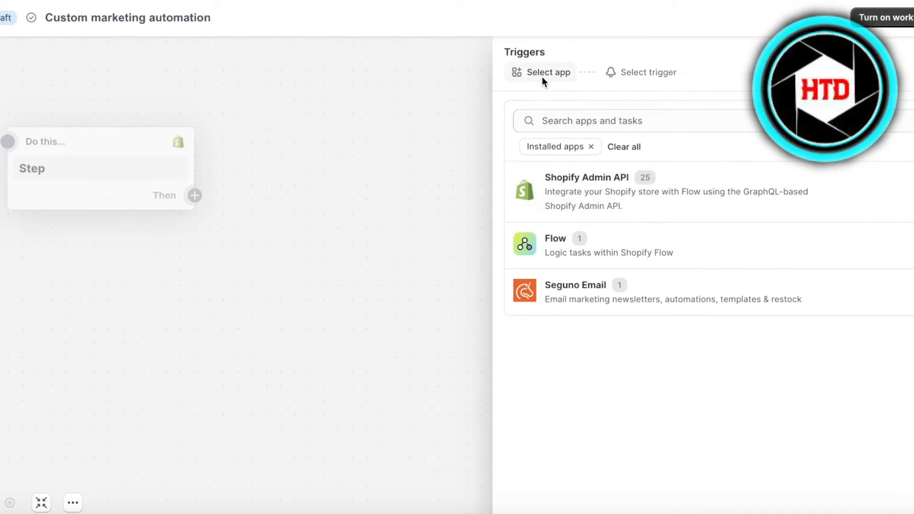
click(583, 208)
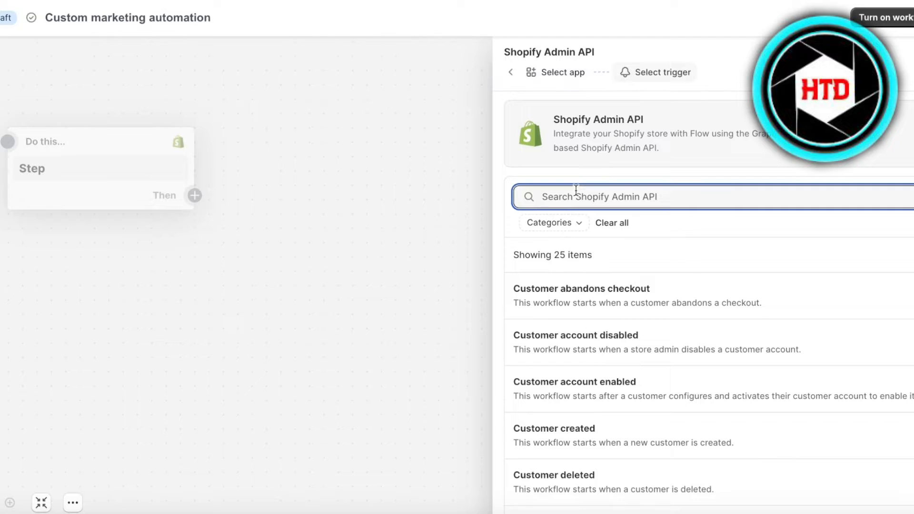
scroll(629, 265, down, 2)
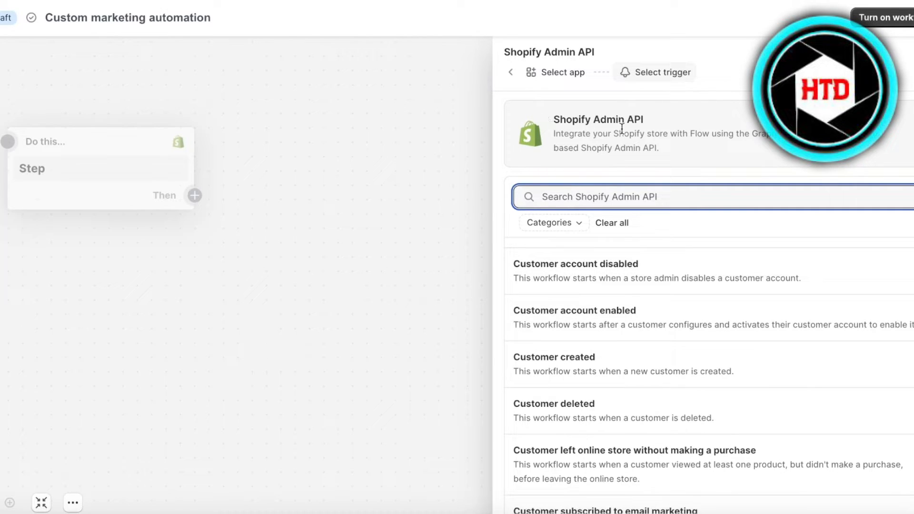
scroll(659, 257, down, 5)
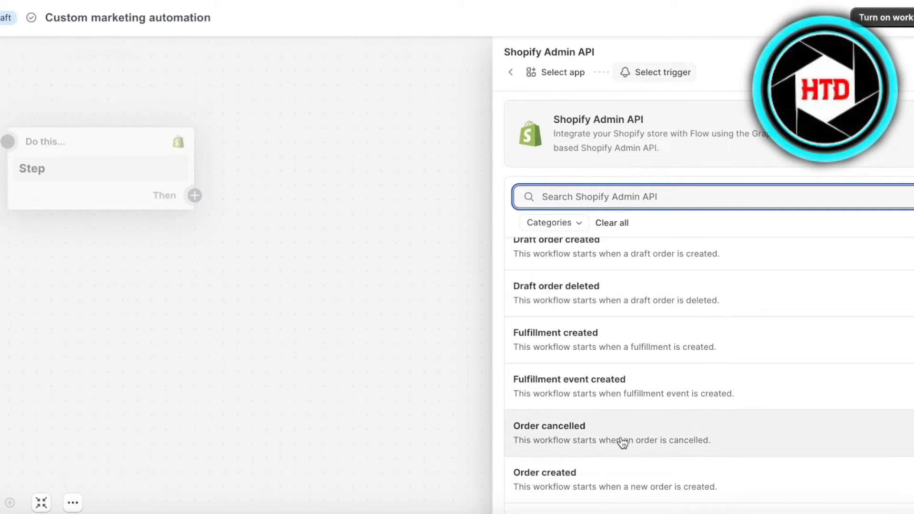
scroll(569, 324, up, 8)
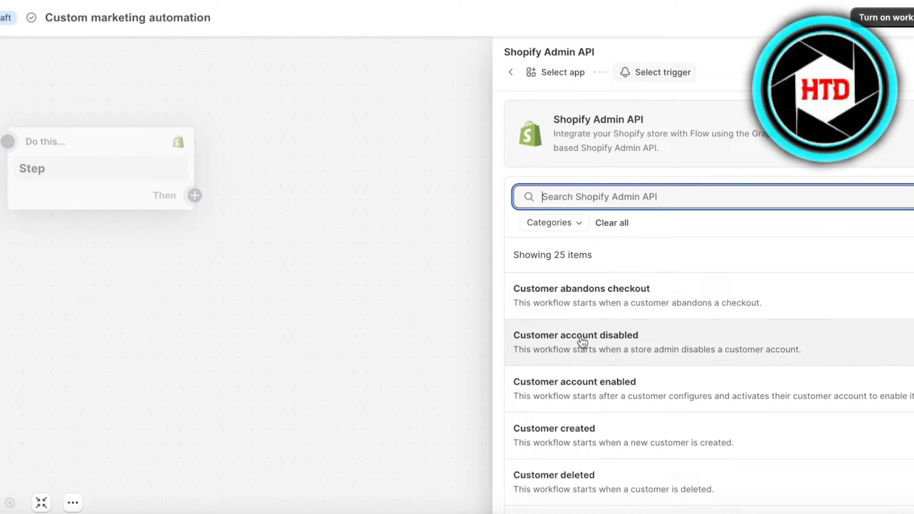
click(574, 299)
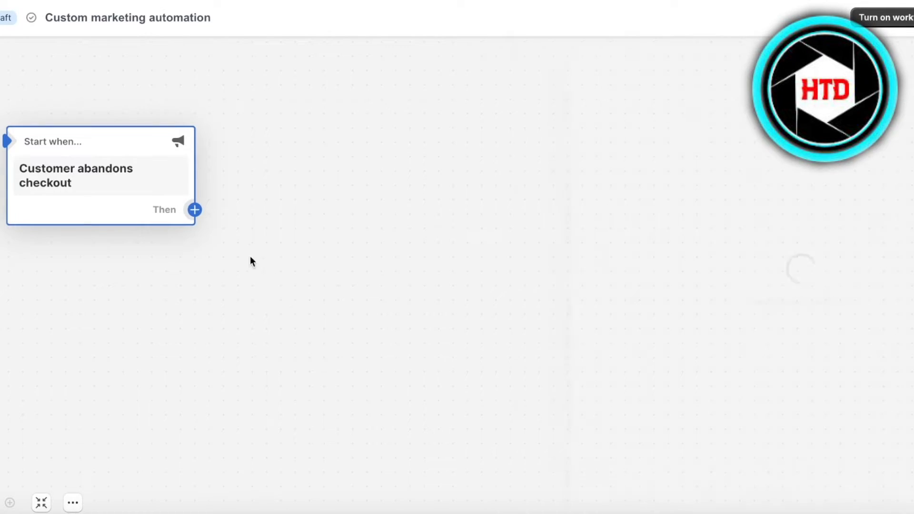
Add a condition step after the abandoned-checkout trigger, then delete it again.
click(194, 209)
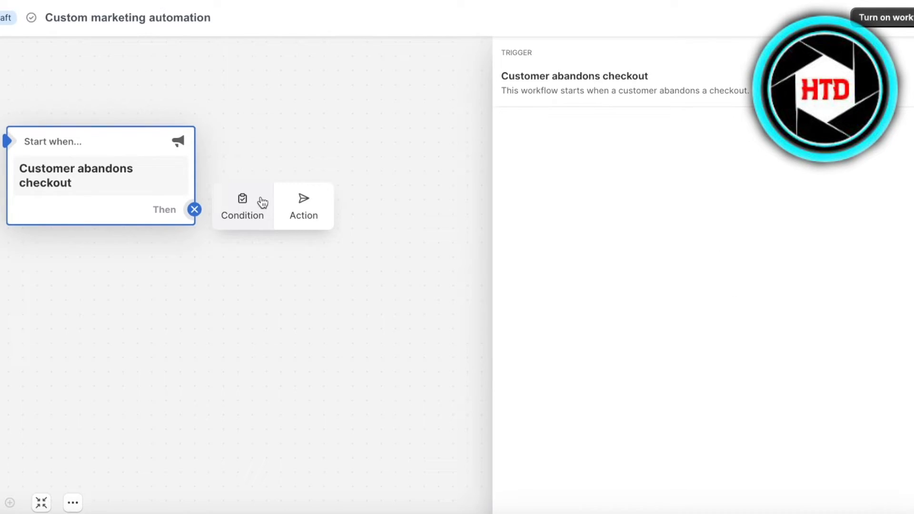
click(262, 217)
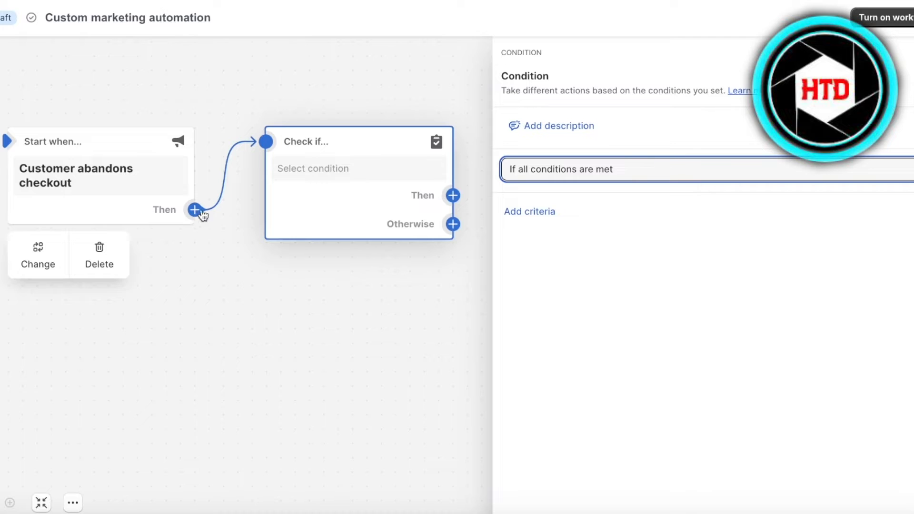
click(296, 272)
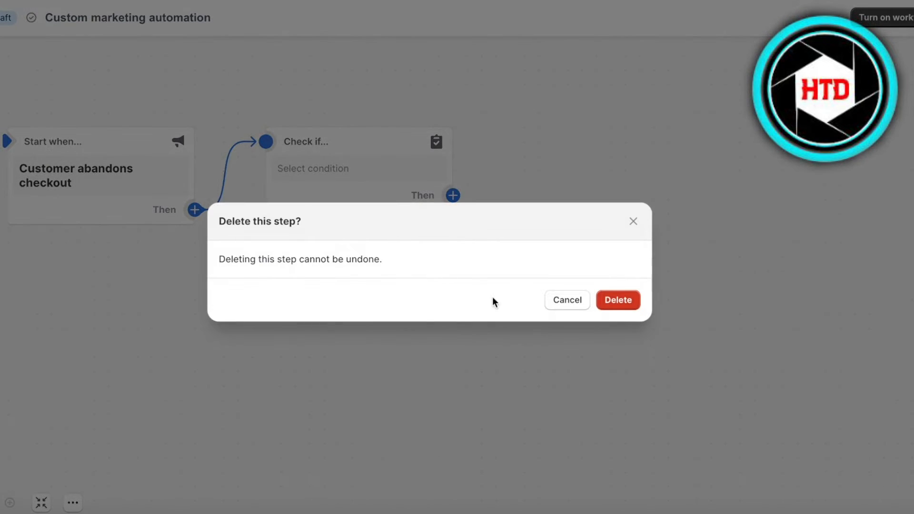
click(618, 300)
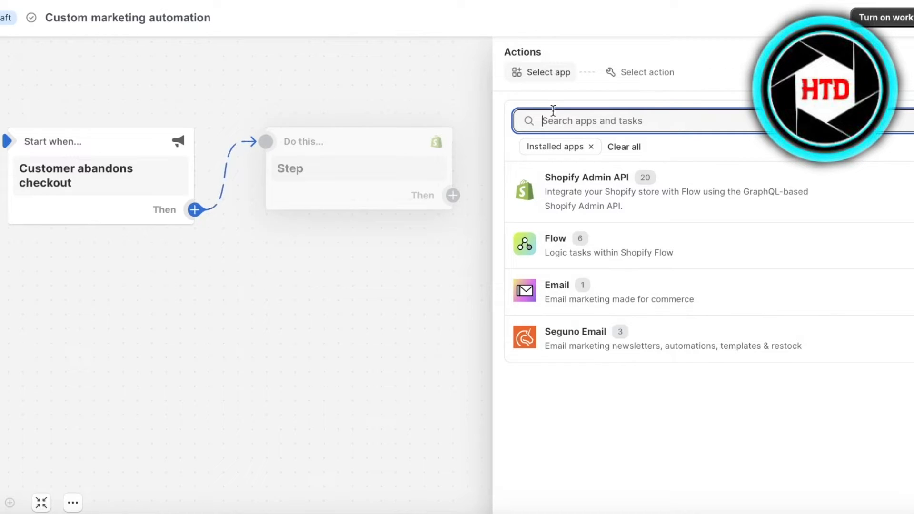
Add the Email app's Send Marketing Email action after the trigger.
click(596, 284)
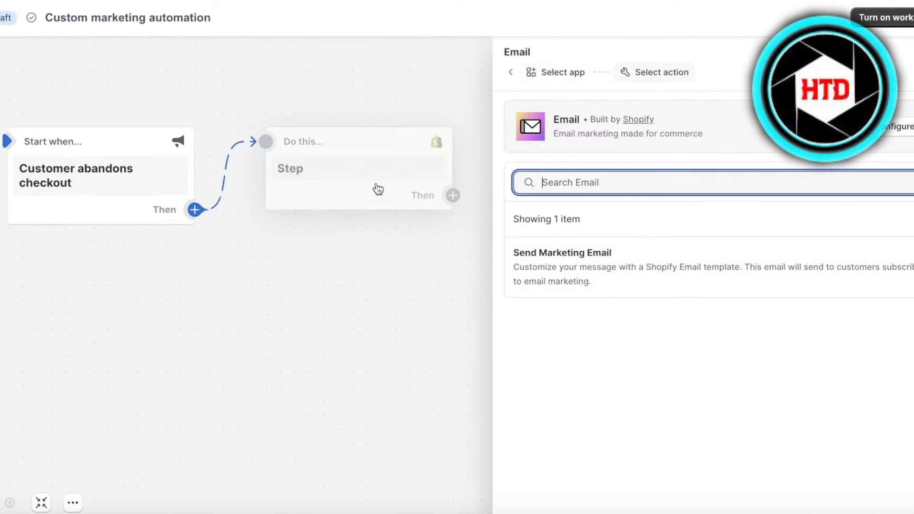
click(688, 274)
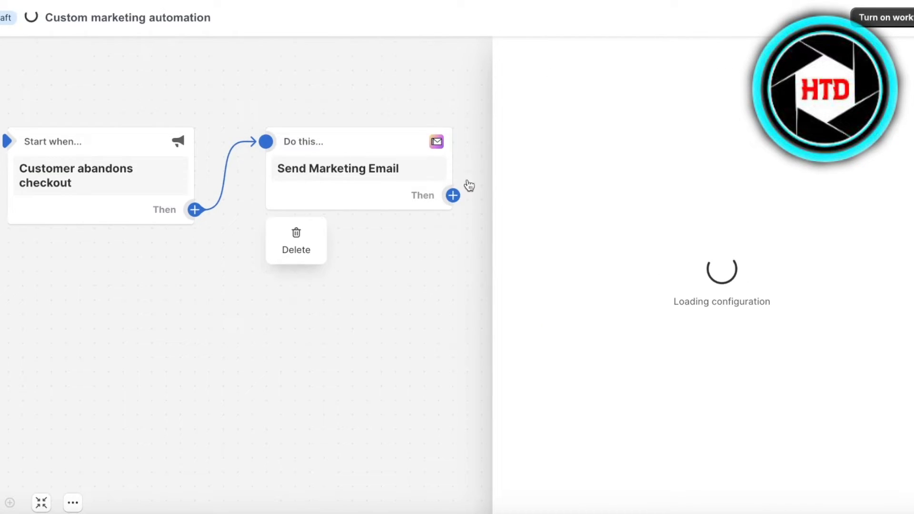
click(321, 275)
drag(322, 271, 306, 269)
Add an empty Check if condition step after Send Marketing Email.
click(376, 194)
drag(416, 258, 297, 254)
click(258, 190)
click(313, 189)
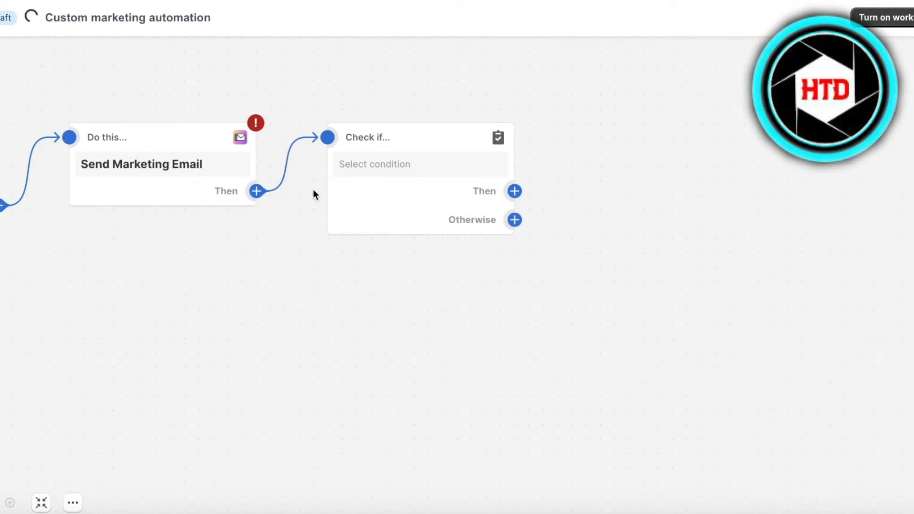
click(385, 163)
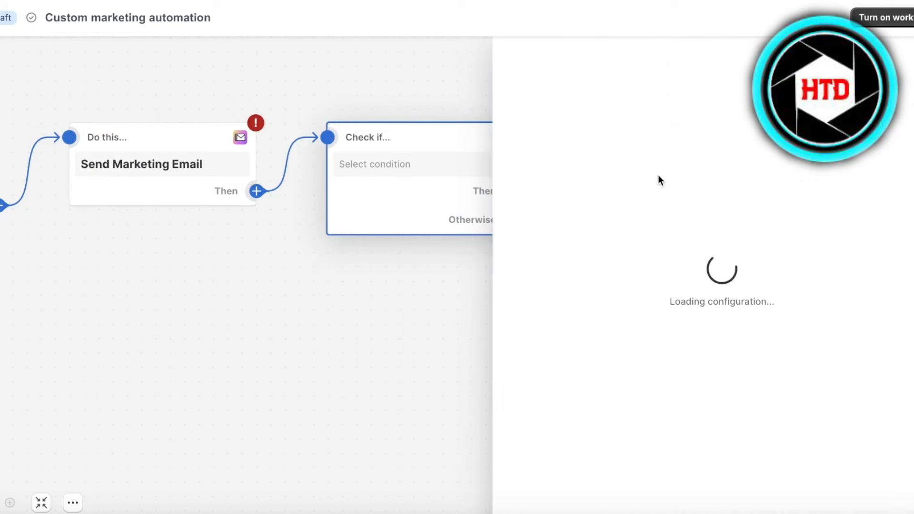
Keep the condition requiring all criteria and add a new criterion.
click(628, 167)
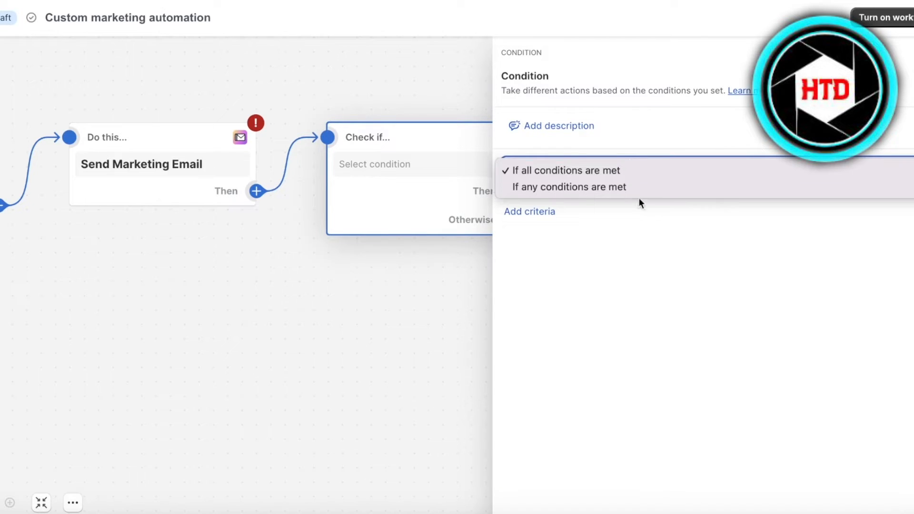
click(574, 170)
click(529, 211)
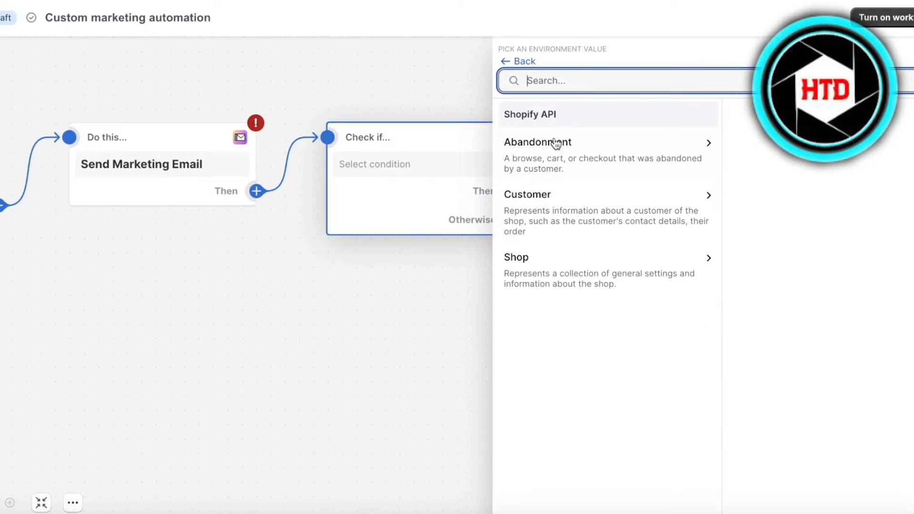
click(566, 114)
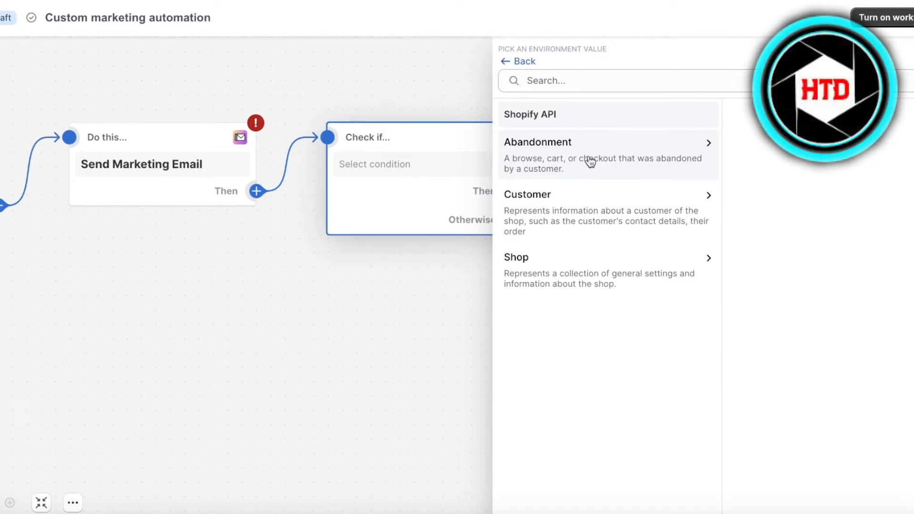
Base the criterion on Abandonment > customer > amountSpent > currencyCode.
click(590, 162)
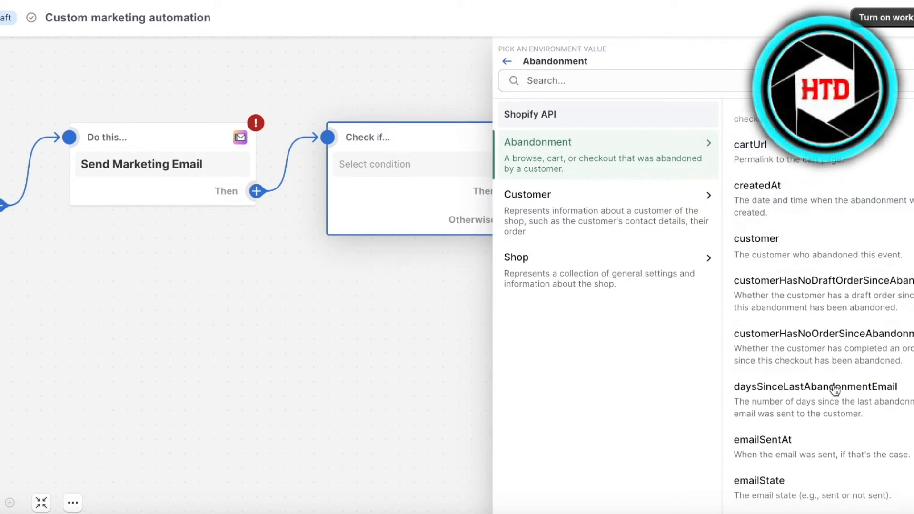
click(653, 268)
click(667, 79)
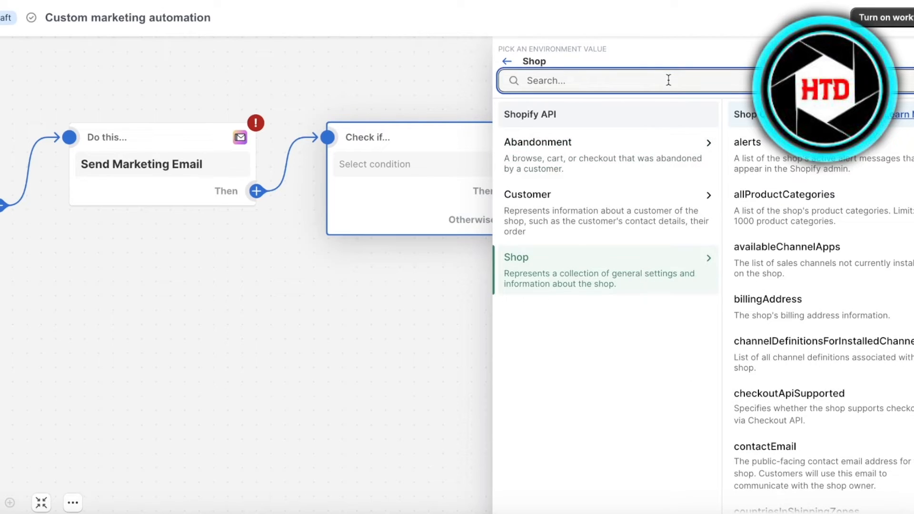
text(buys)
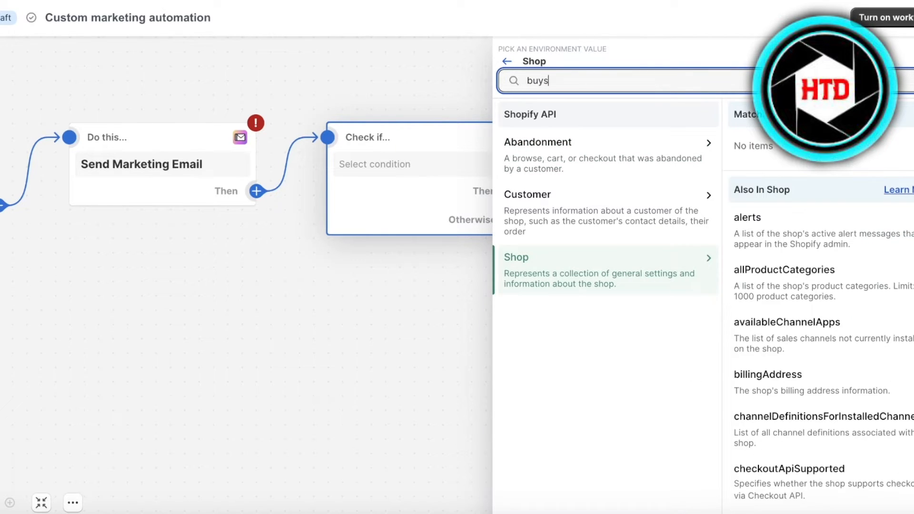
scroll(762, 252, down, 3)
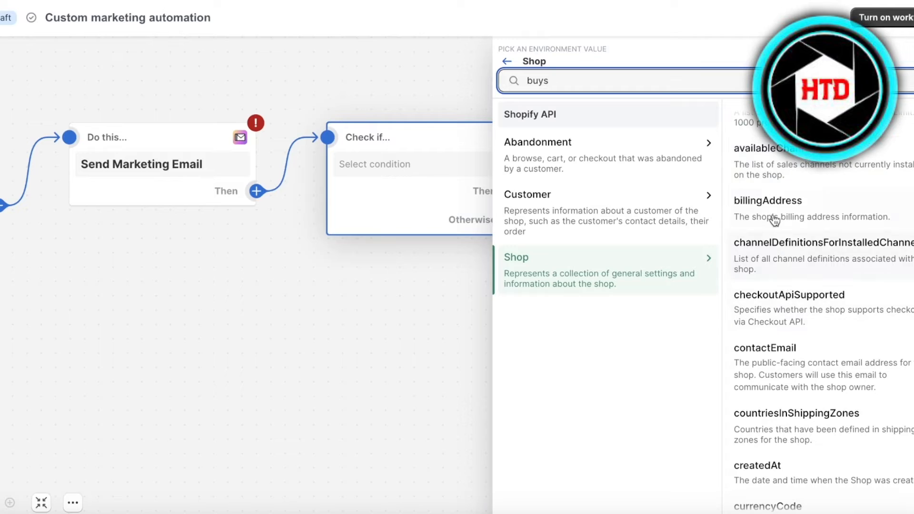
click(591, 172)
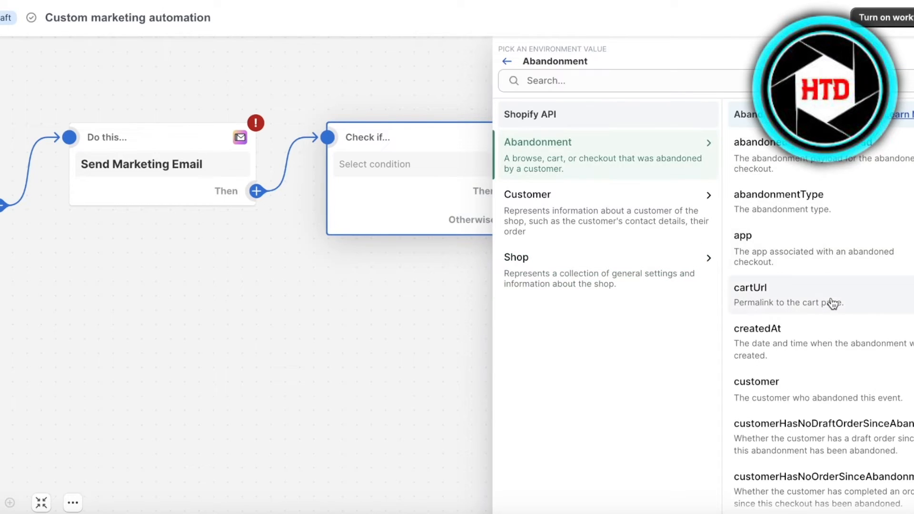
scroll(825, 408, down, 1)
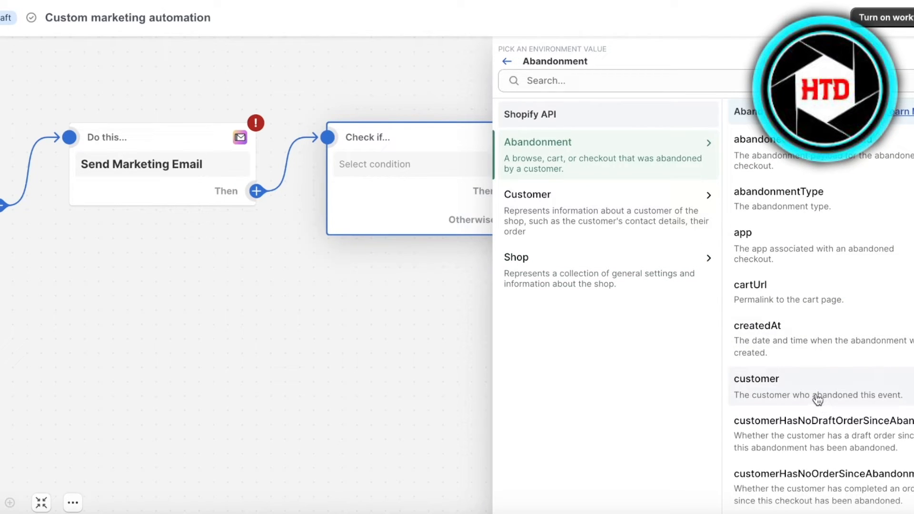
click(817, 399)
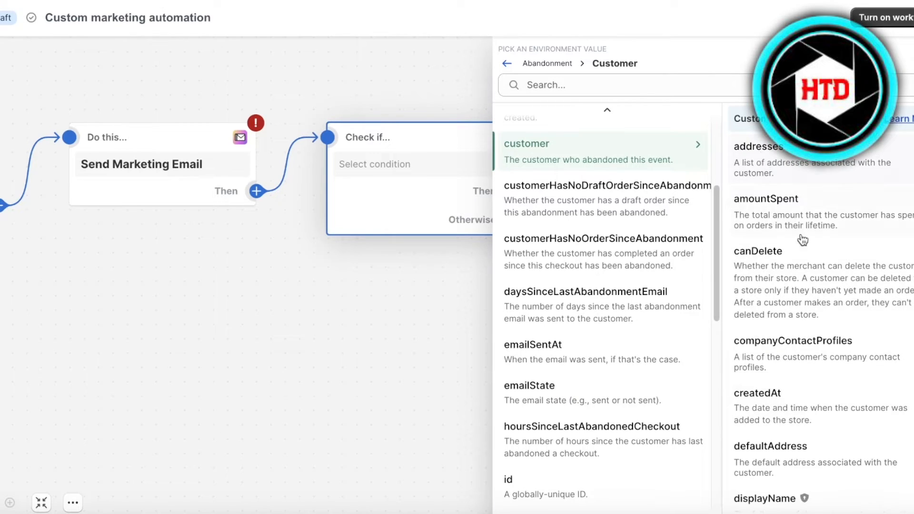
click(785, 210)
click(792, 191)
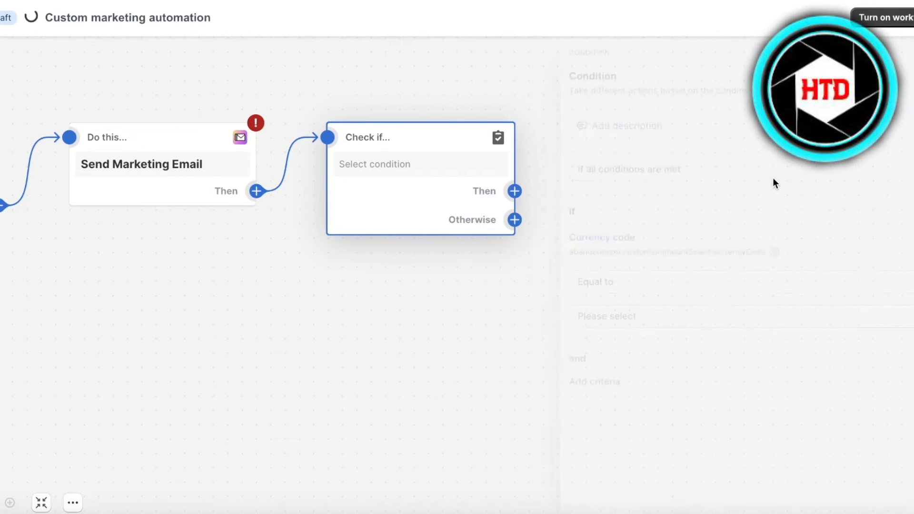
Set the Currency code comparison to Equal to USD and close the Condition panel.
click(589, 281)
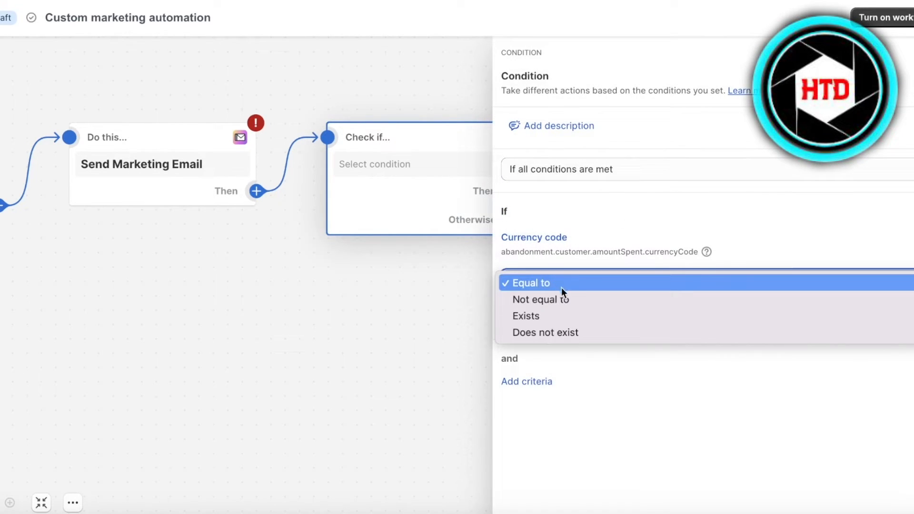
click(555, 283)
click(557, 318)
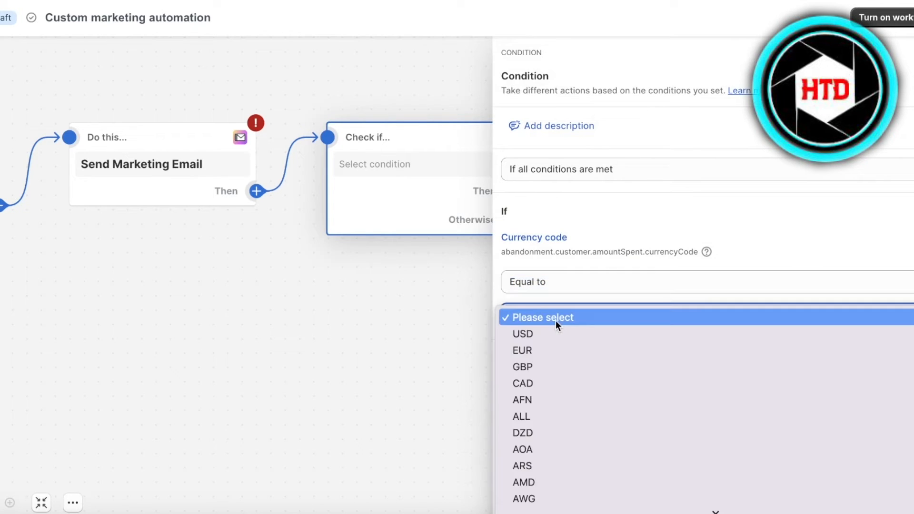
click(559, 338)
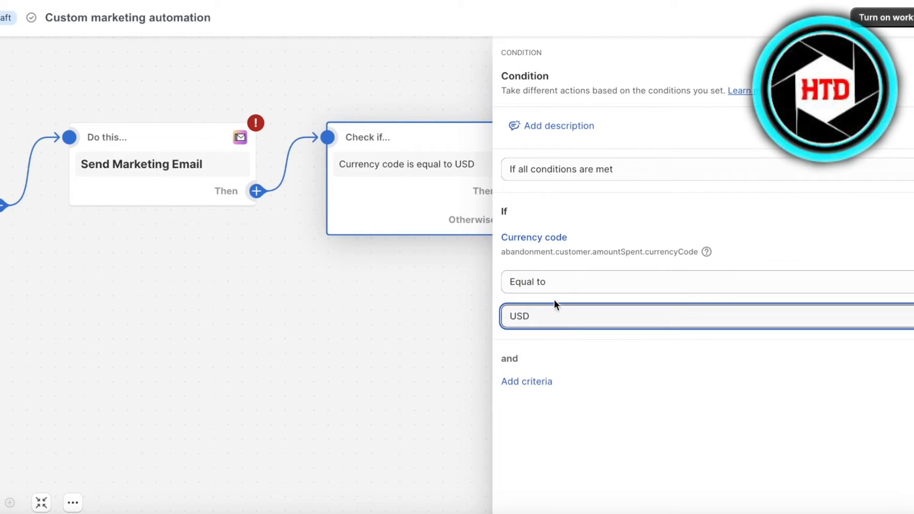
click(471, 169)
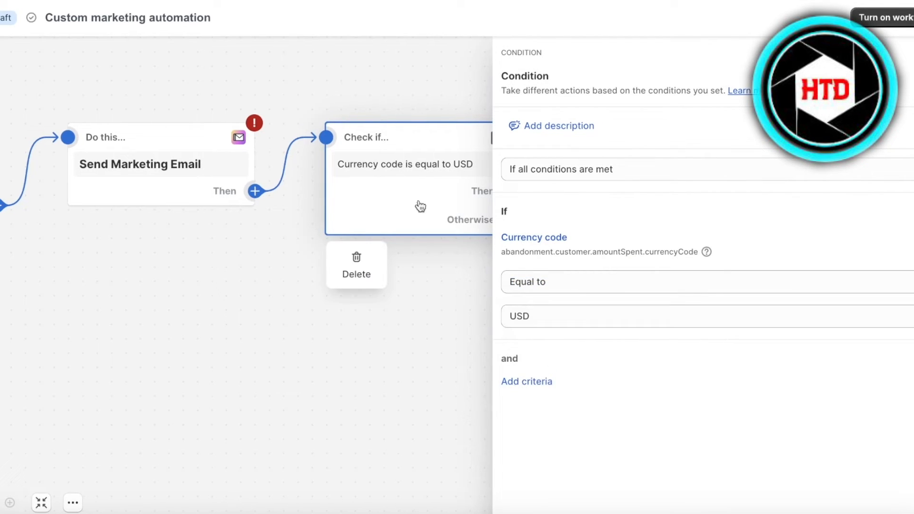
click(358, 292)
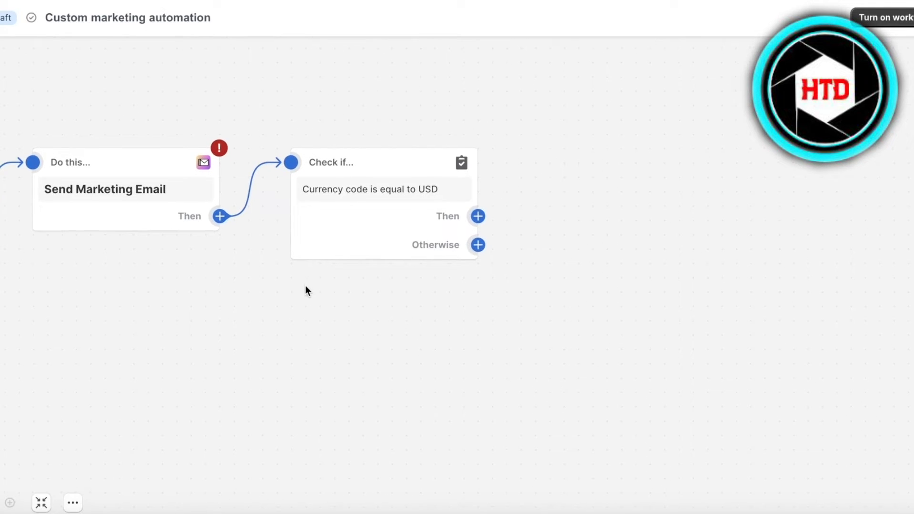
Add a new action step on the currency condition's Then branch.
click(425, 249)
click(472, 237)
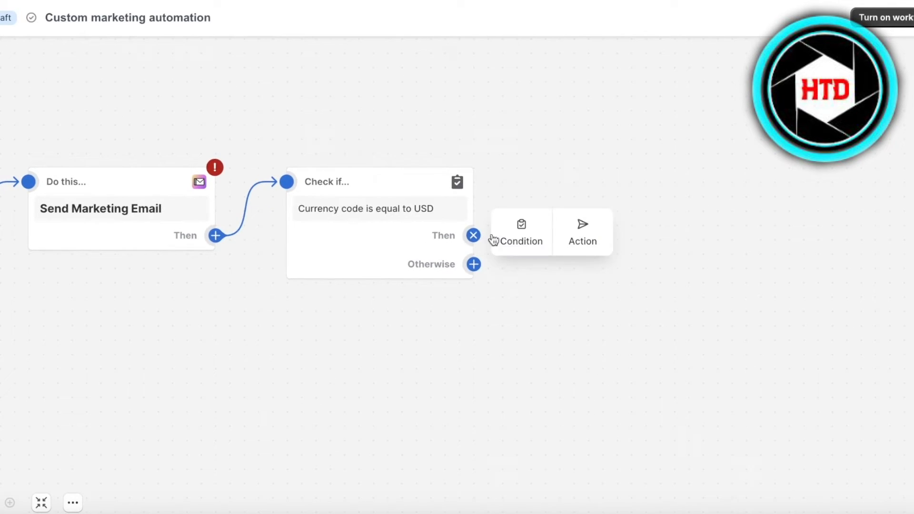
click(599, 234)
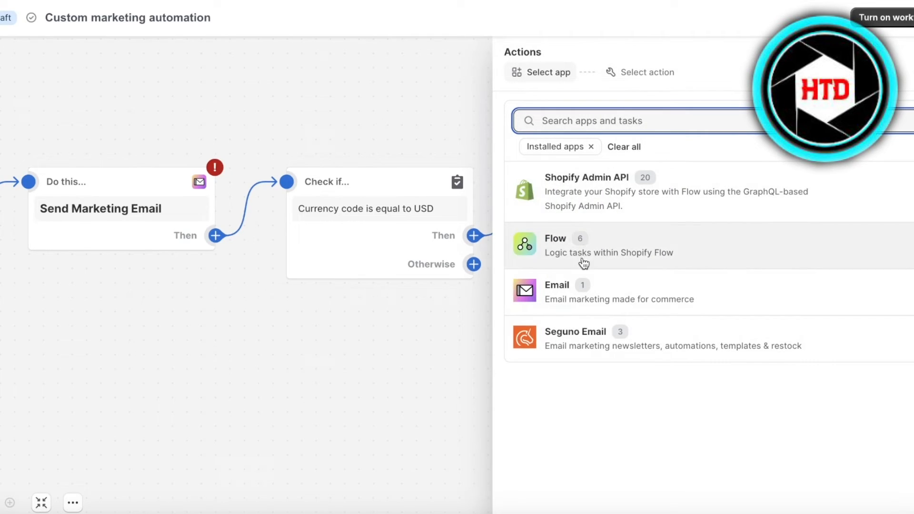
click(574, 198)
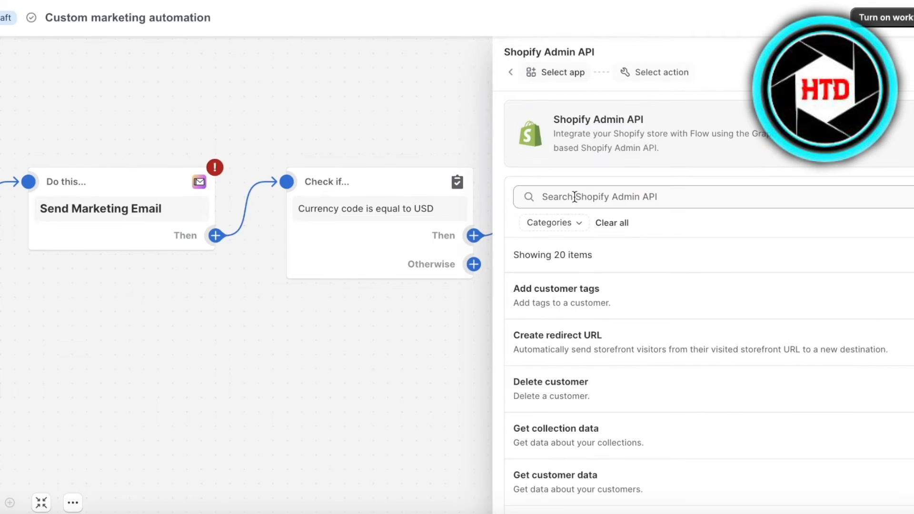
text(discount)
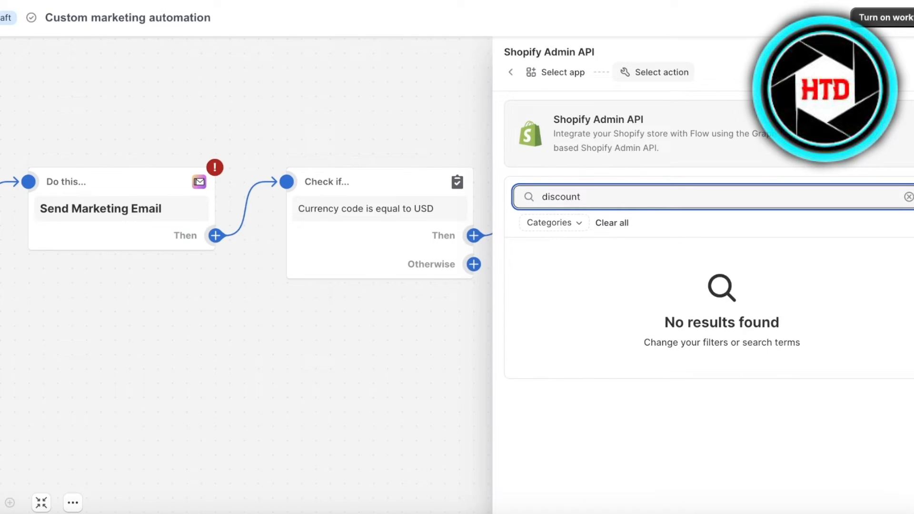
click(612, 223)
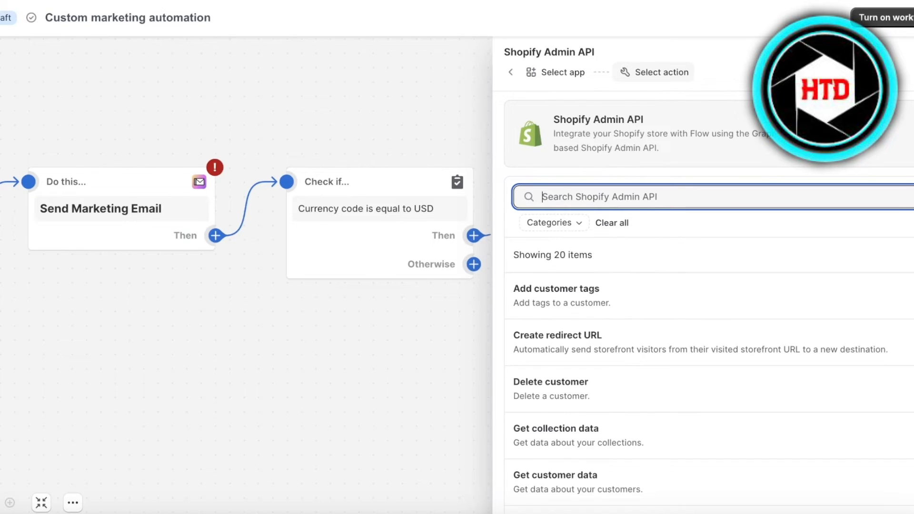
scroll(623, 314, down, 1)
scroll(623, 315, down, 4)
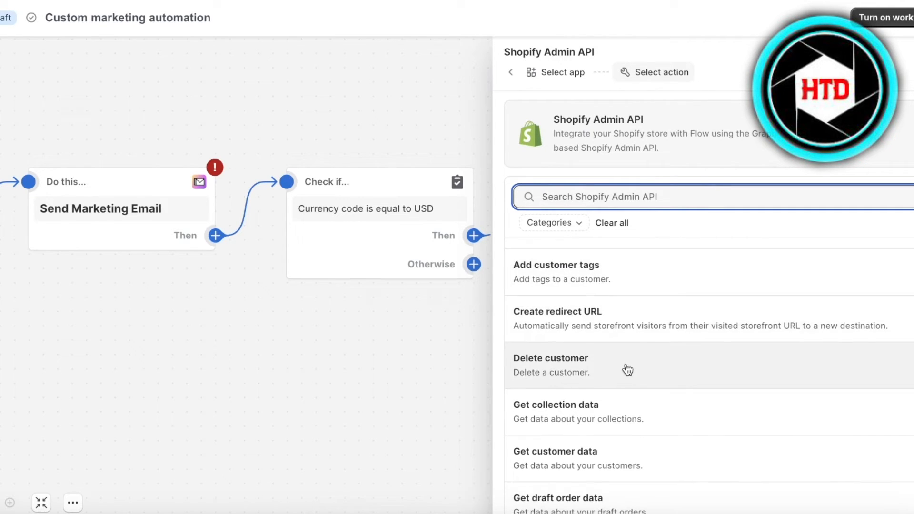
Choose Send Marketing Email from the Email app as the action.
click(511, 72)
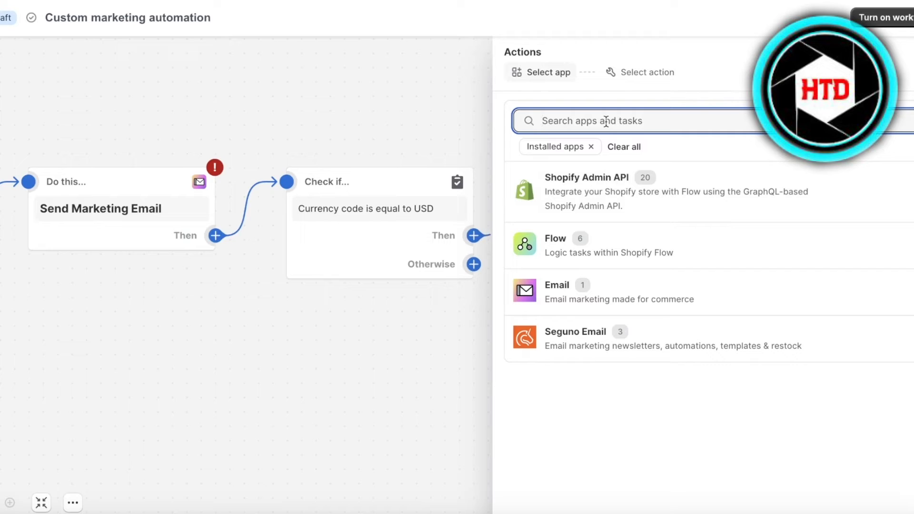
text(discoun)
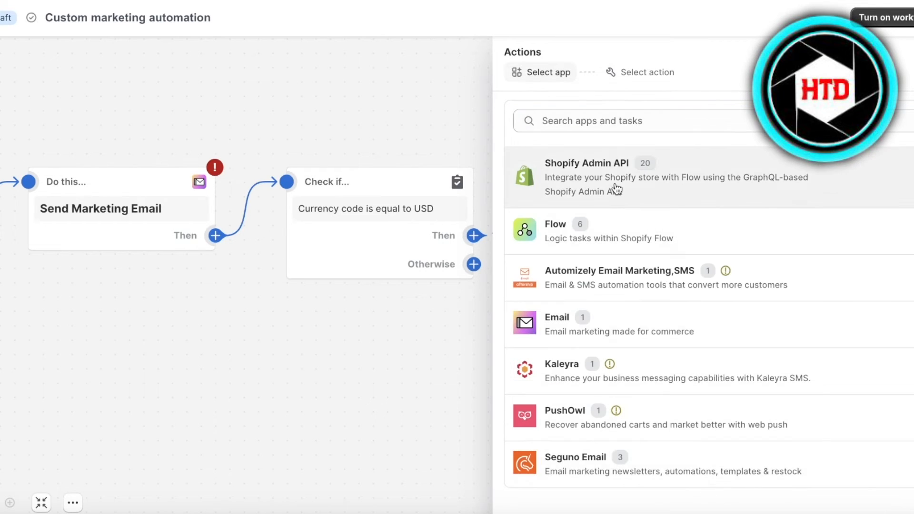
click(614, 126)
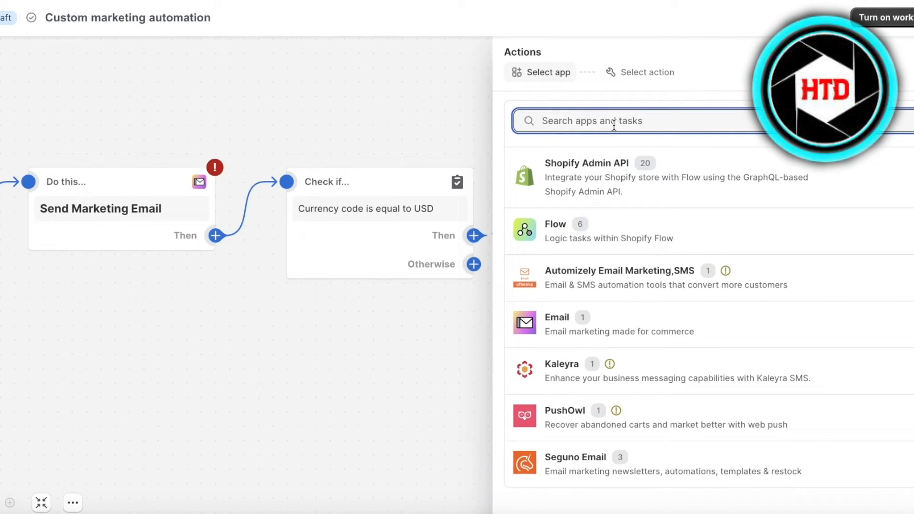
text(discoun)
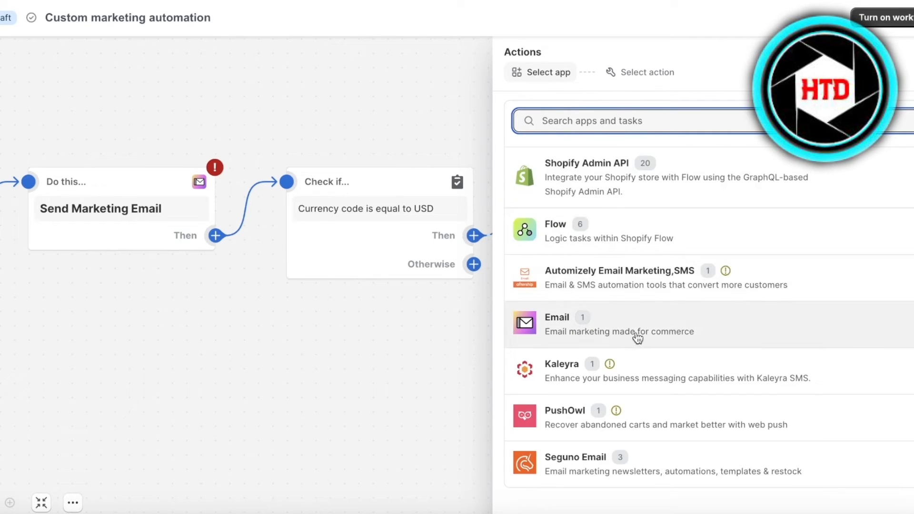
click(636, 333)
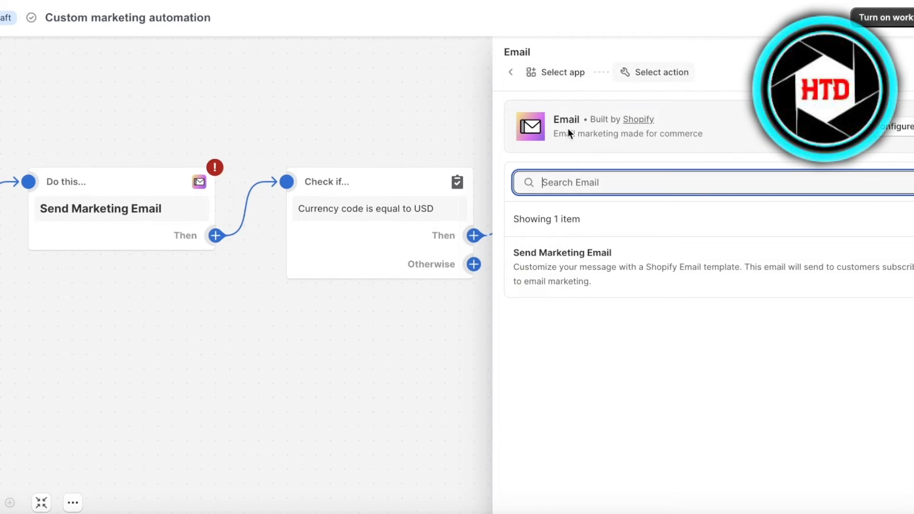
click(899, 132)
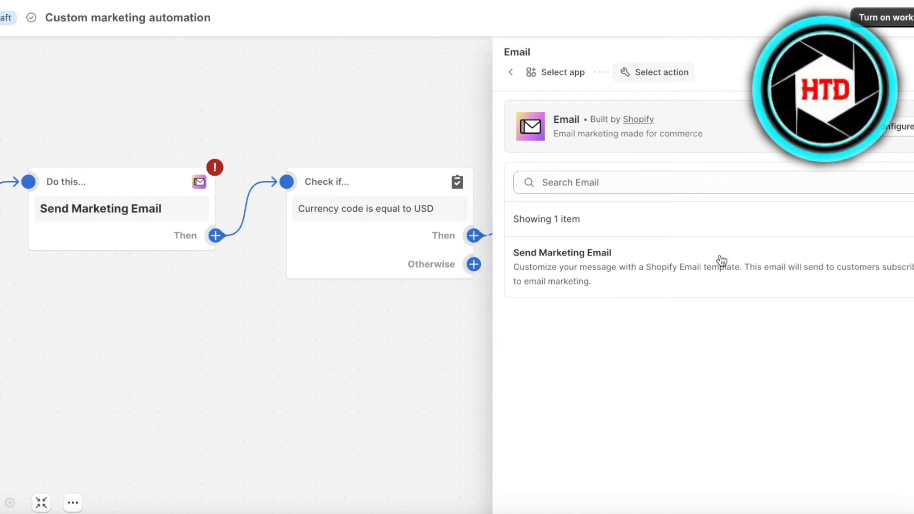
click(718, 259)
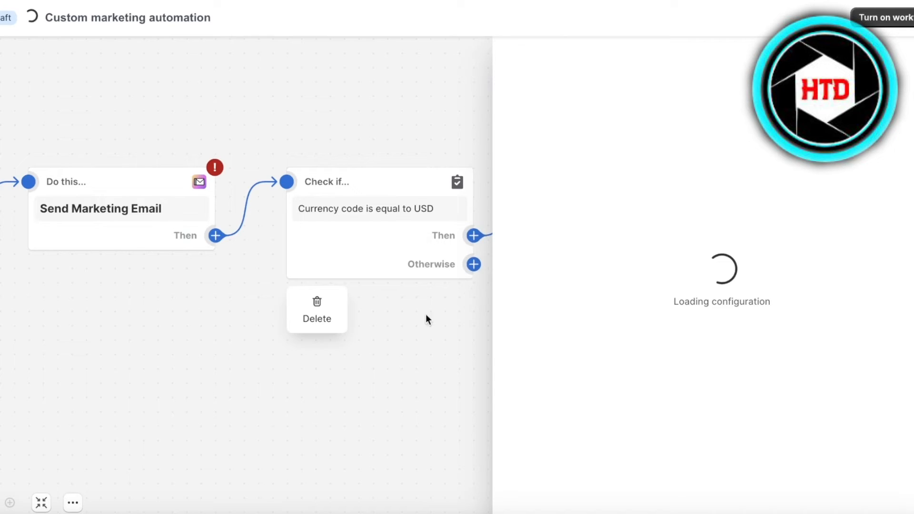
Close the email step's settings and pan the canvas to show the whole workflow.
click(421, 369)
click(392, 294)
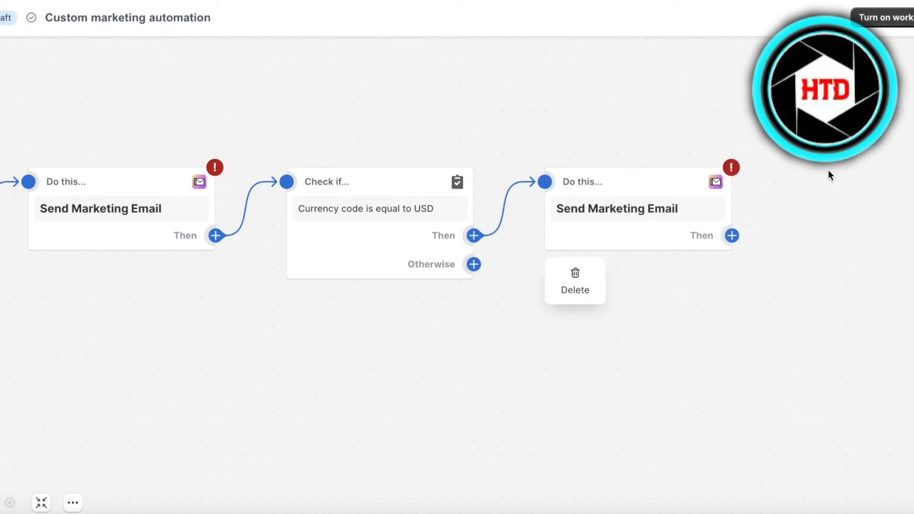
click(640, 209)
drag(421, 335, 418, 311)
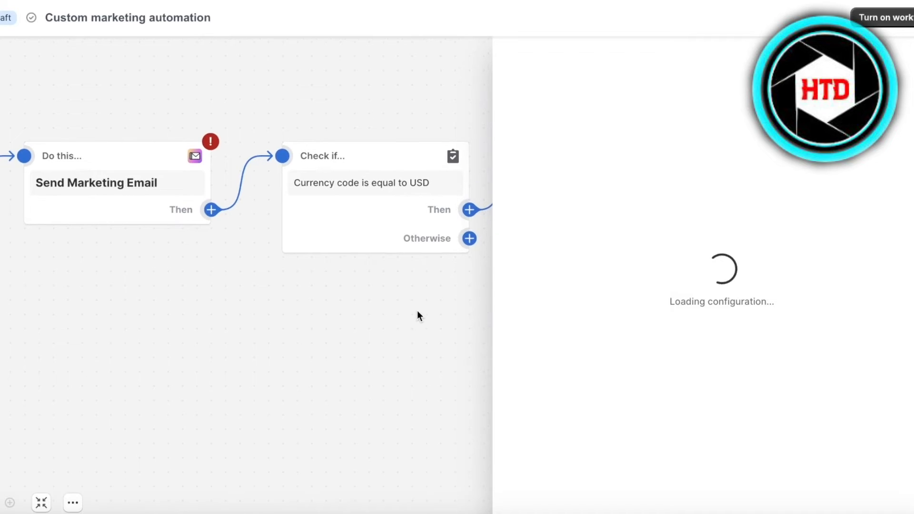
click(417, 316)
drag(63, 315, 384, 367)
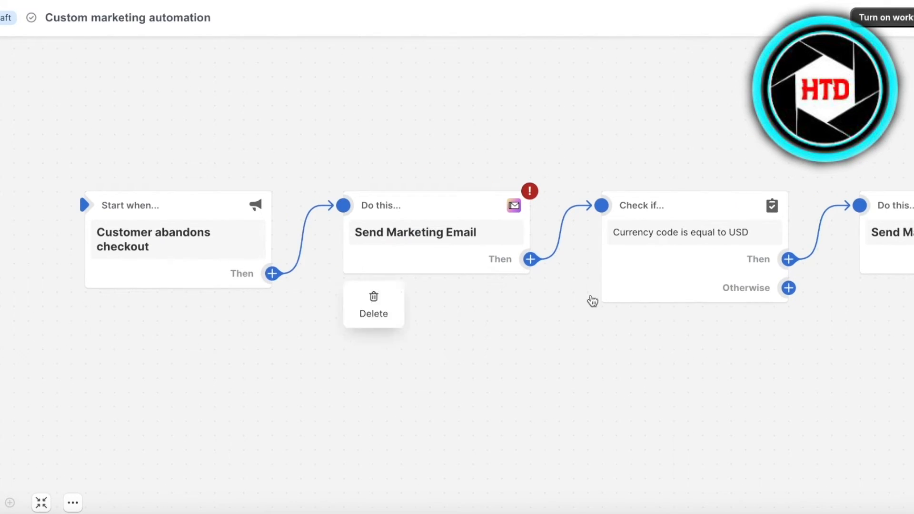
drag(847, 405, 762, 404)
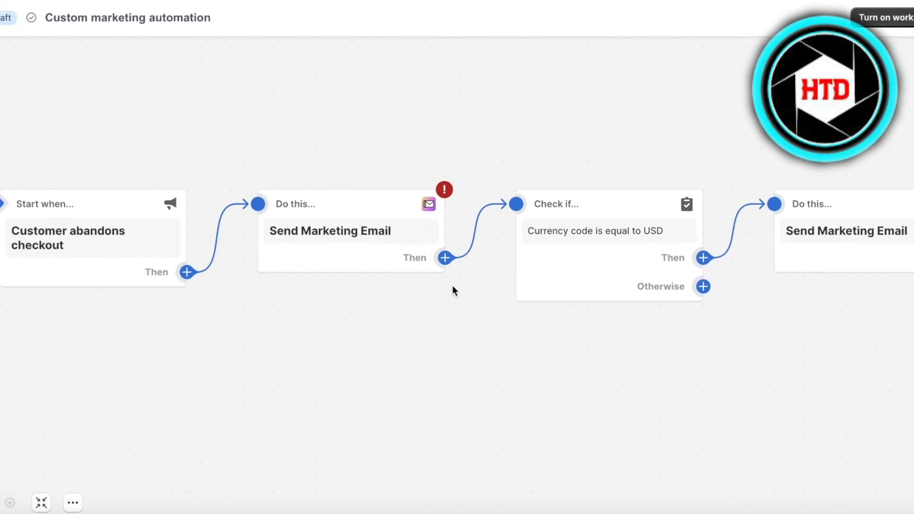
Raise the last Send Marketing Email step on the canvas and leave the Otherwise branch without an action.
drag(614, 371, 502, 339)
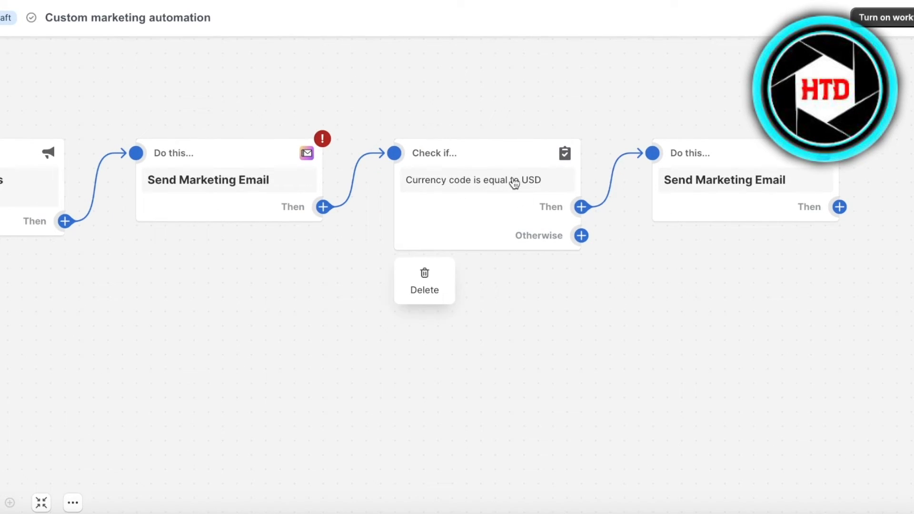
click(543, 185)
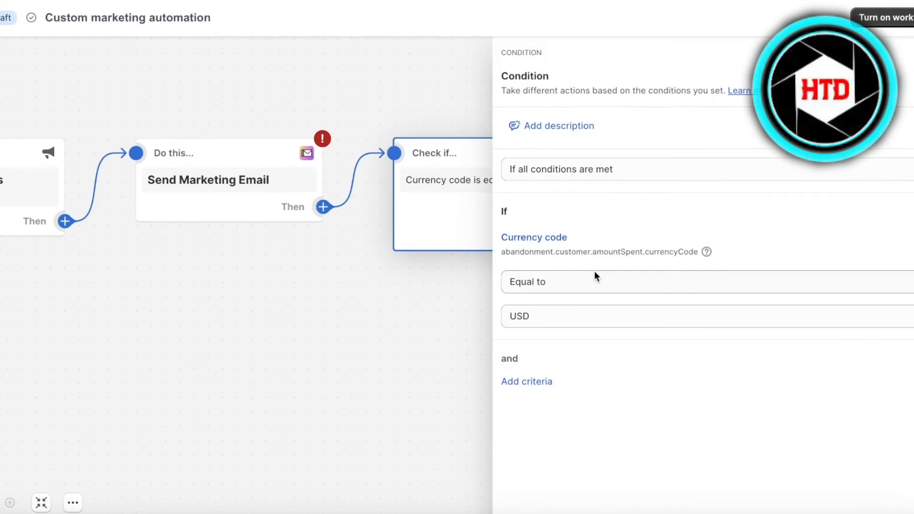
click(331, 348)
click(581, 238)
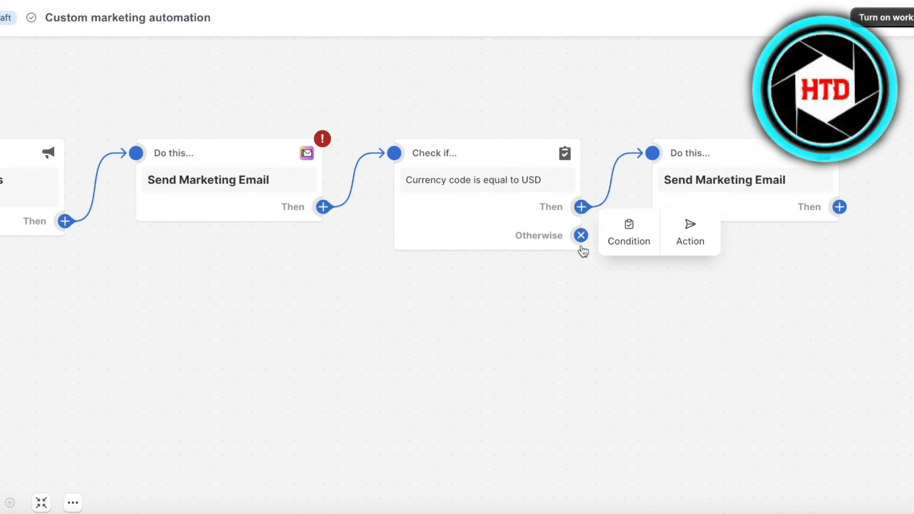
click(565, 412)
click(659, 176)
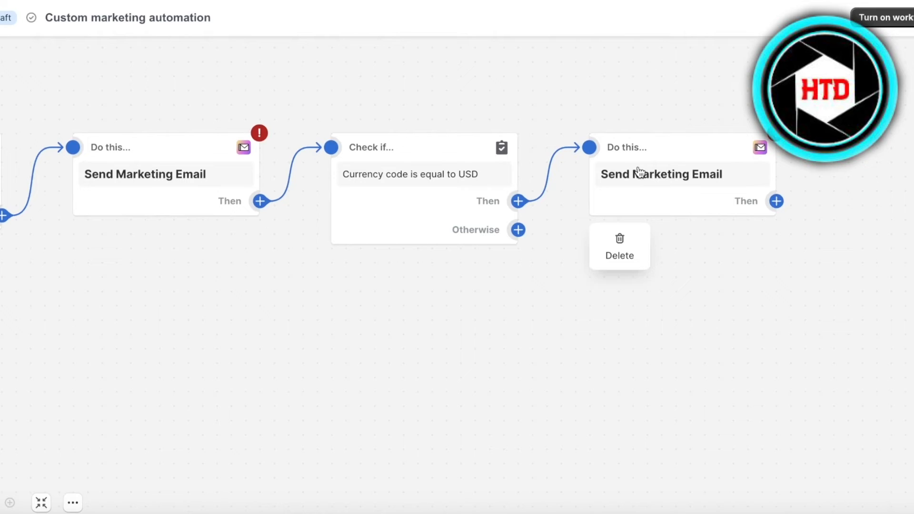
drag(640, 172, 635, 111)
click(514, 234)
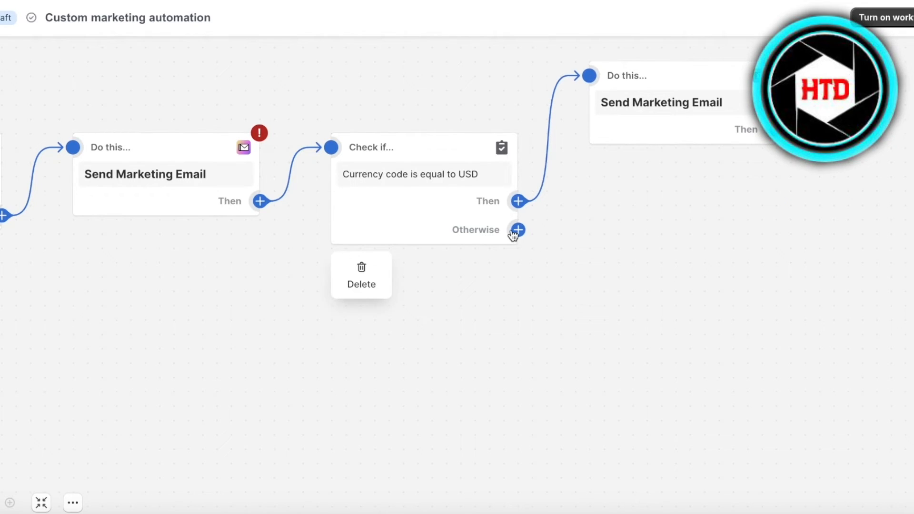
click(641, 235)
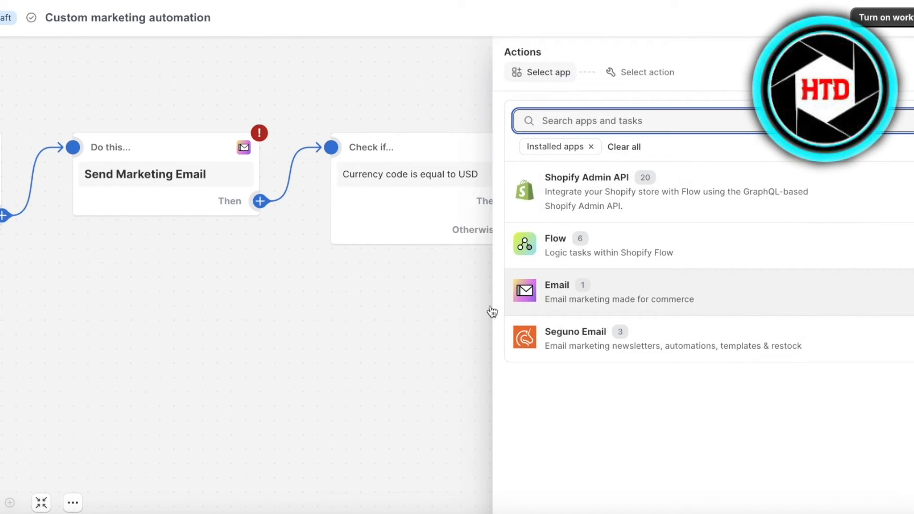
click(379, 327)
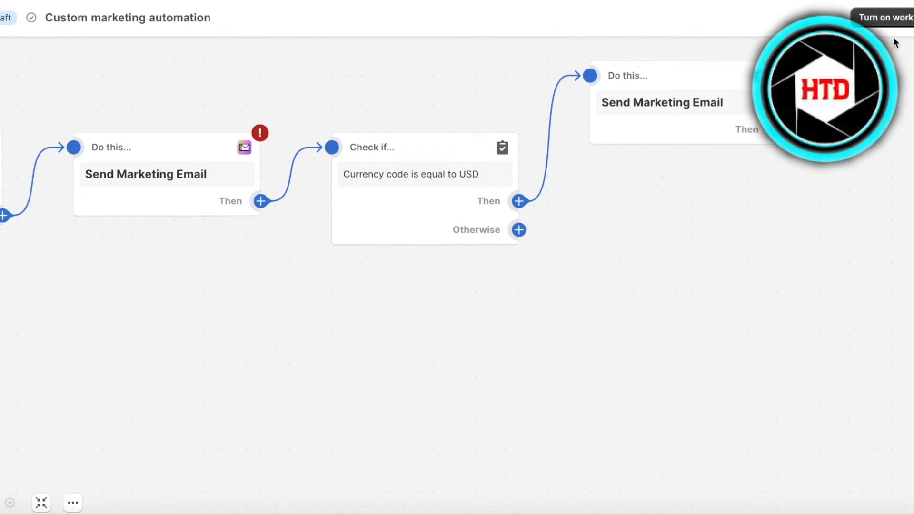
Attempt to turn on the workflow and confirm the prompt.
click(874, 22)
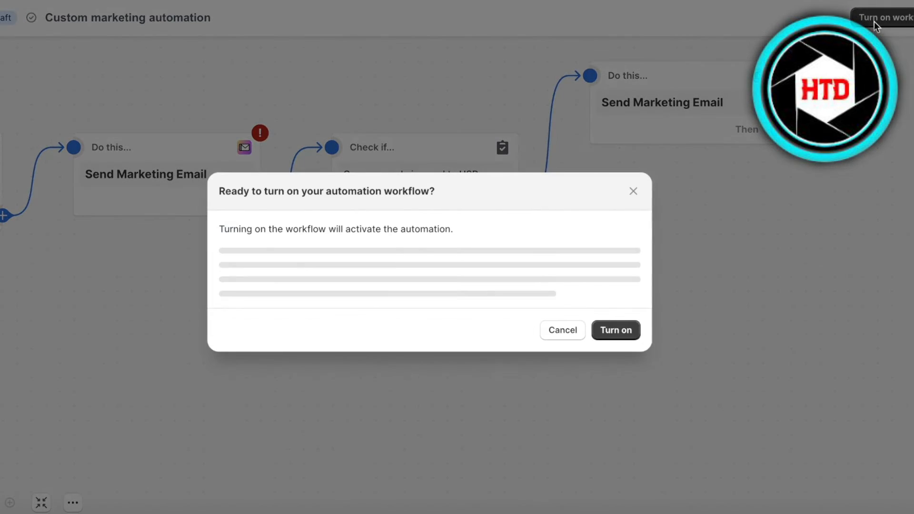
click(616, 300)
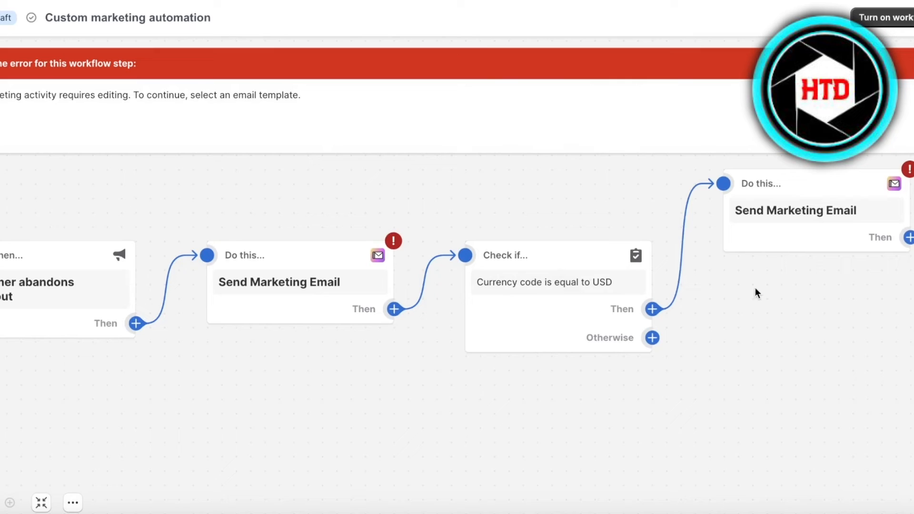
drag(783, 249, 845, 218)
Give the first marketing email the Abandoned browse template.
click(332, 281)
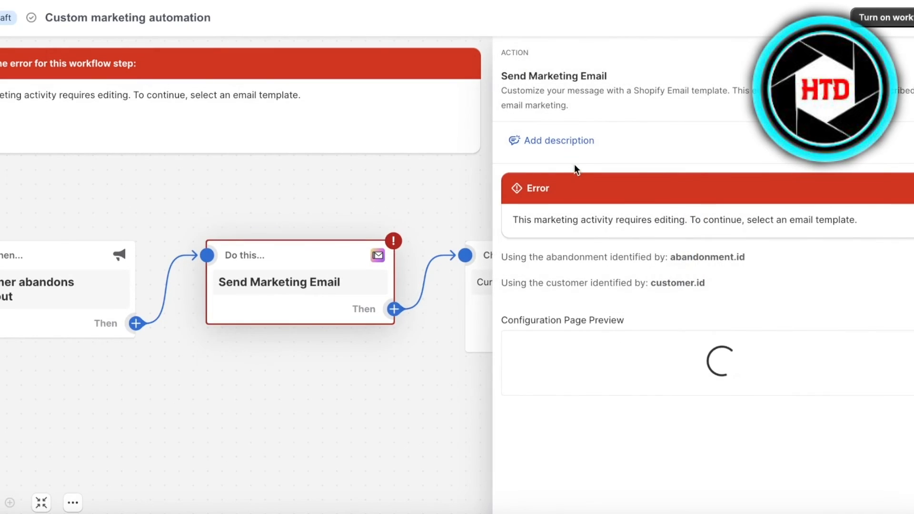
click(878, 356)
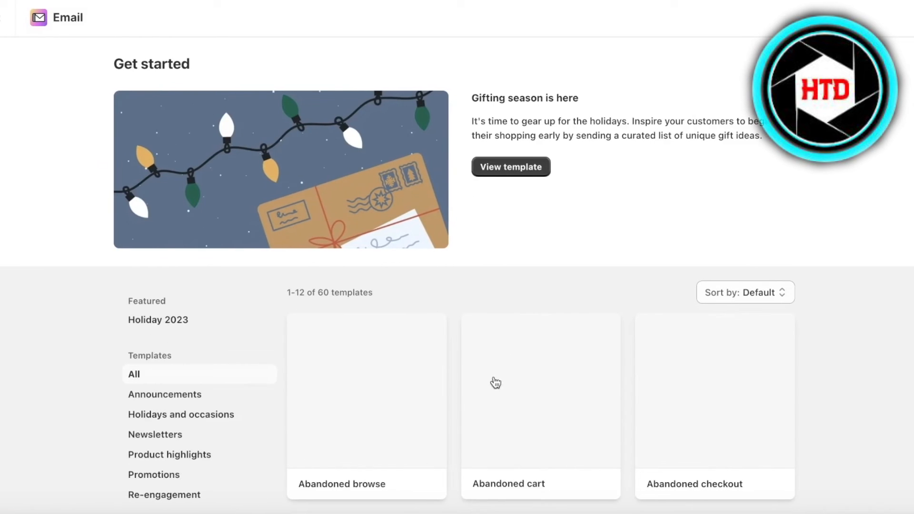
click(368, 408)
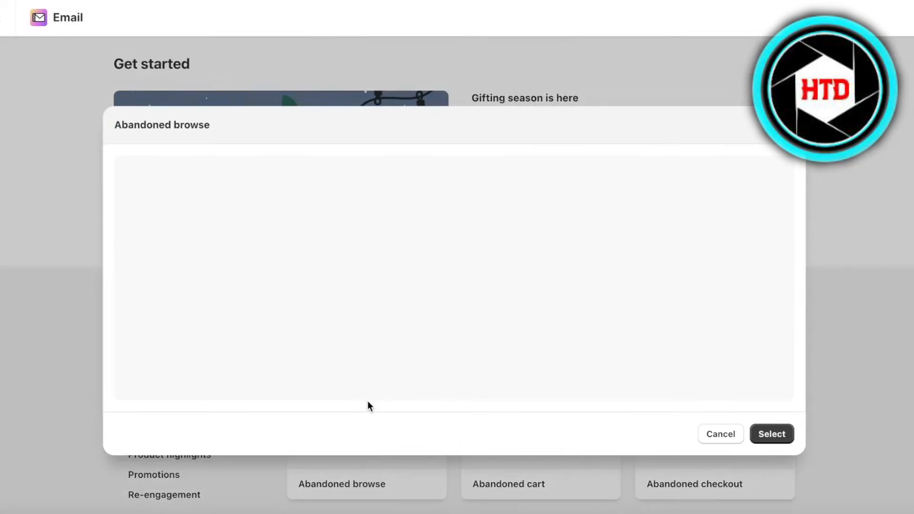
click(772, 433)
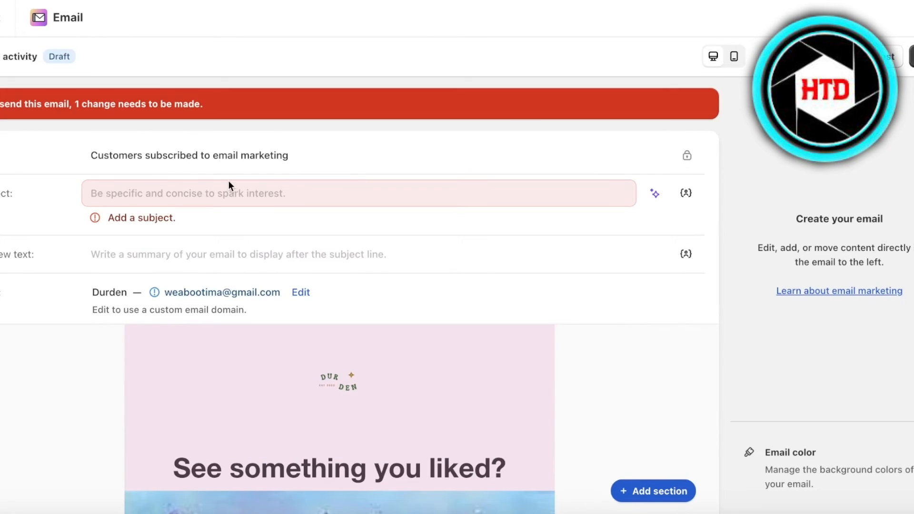
click(229, 191)
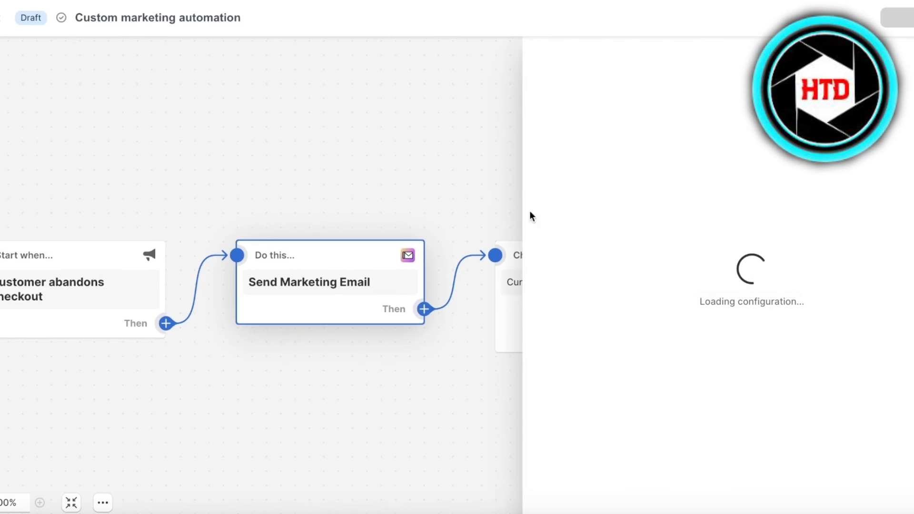
Apply the Winback with discount template to the second marketing email.
click(378, 167)
scroll(378, 167, right, 3)
click(730, 149)
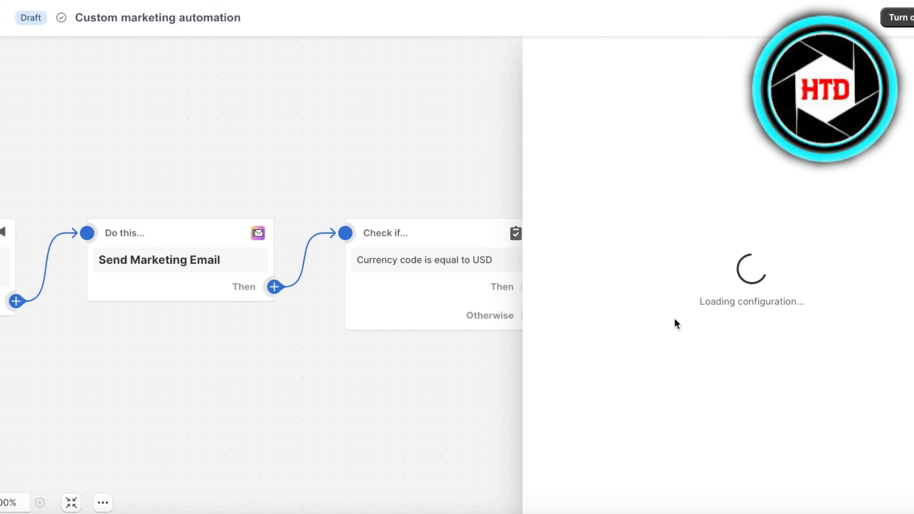
click(895, 356)
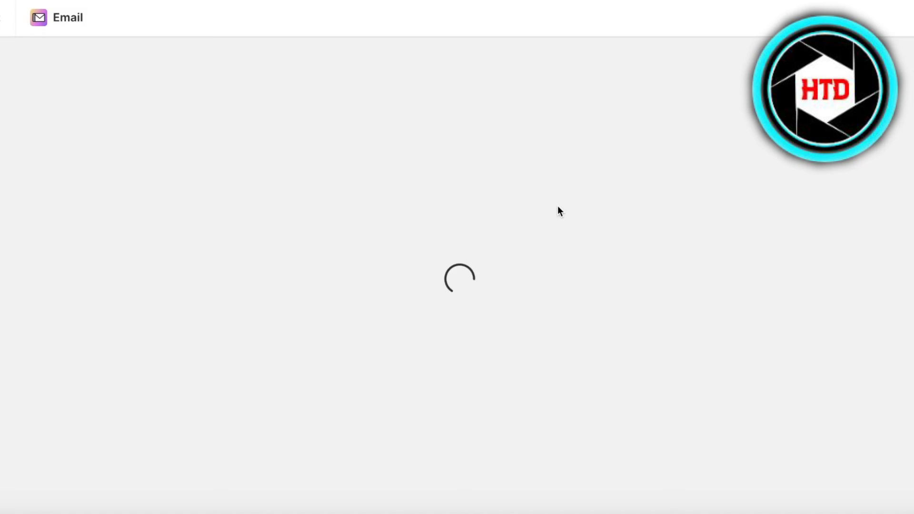
scroll(447, 282, down, 5)
scroll(520, 280, up, 4)
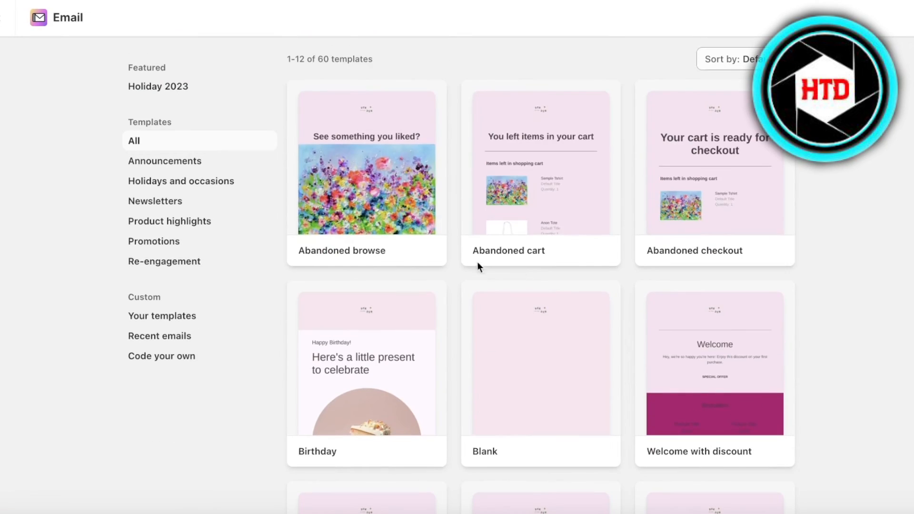
scroll(844, 273, up, 3)
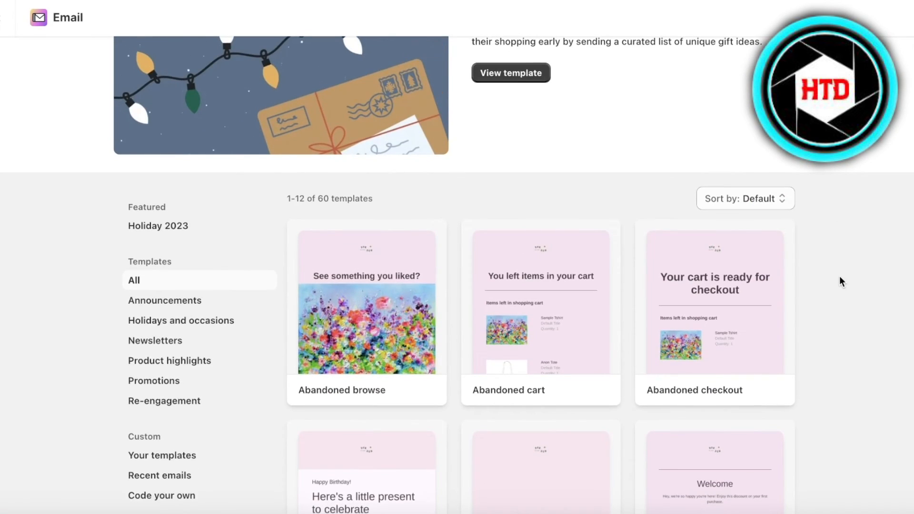
scroll(206, 286, down, 3)
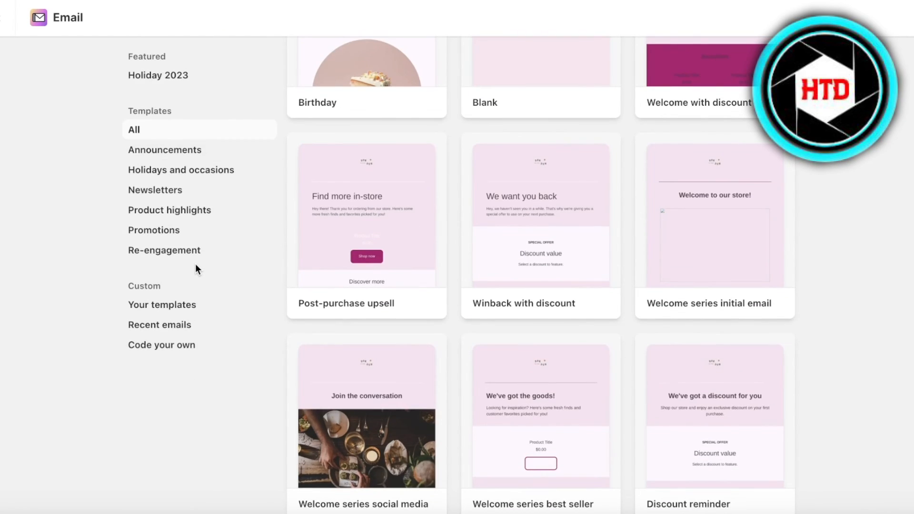
scroll(468, 312, up, 8)
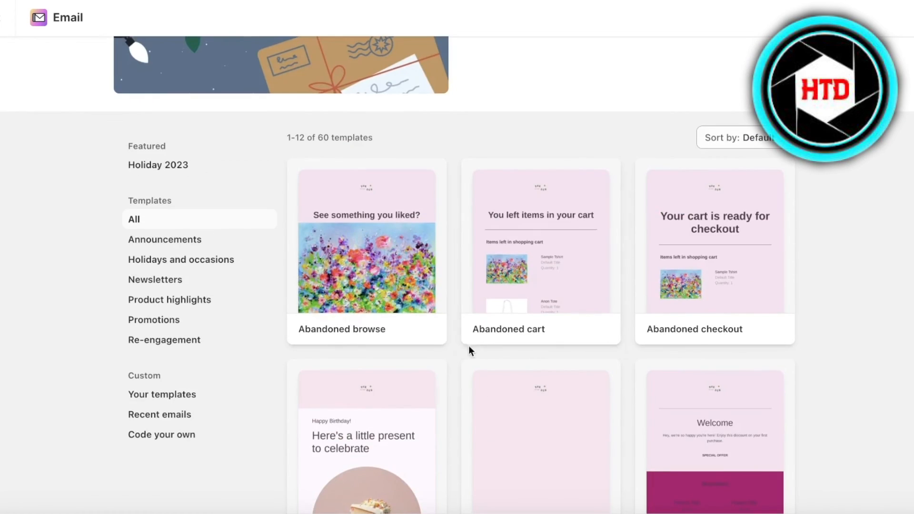
scroll(759, 269, down, 10)
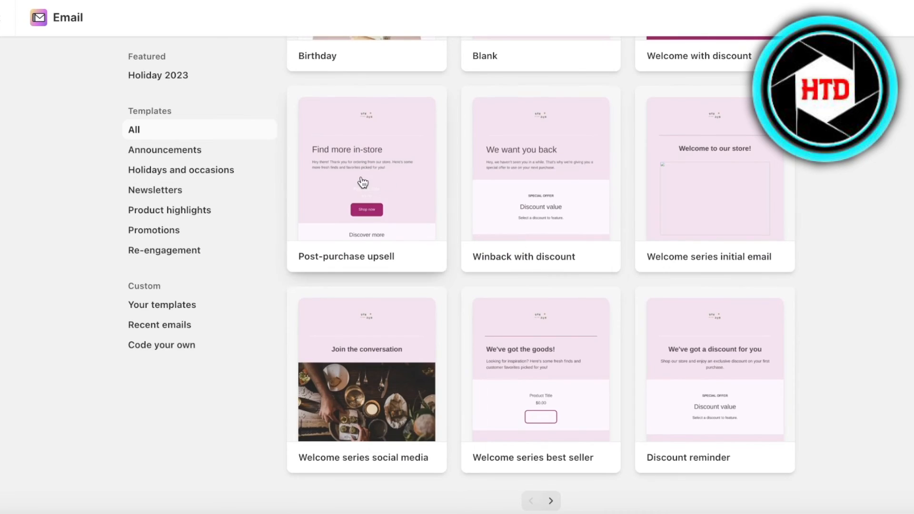
click(512, 194)
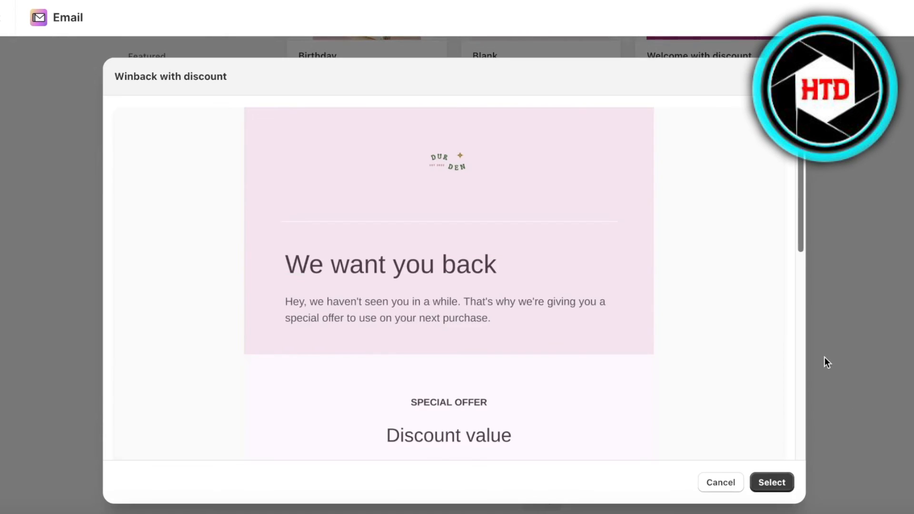
click(785, 484)
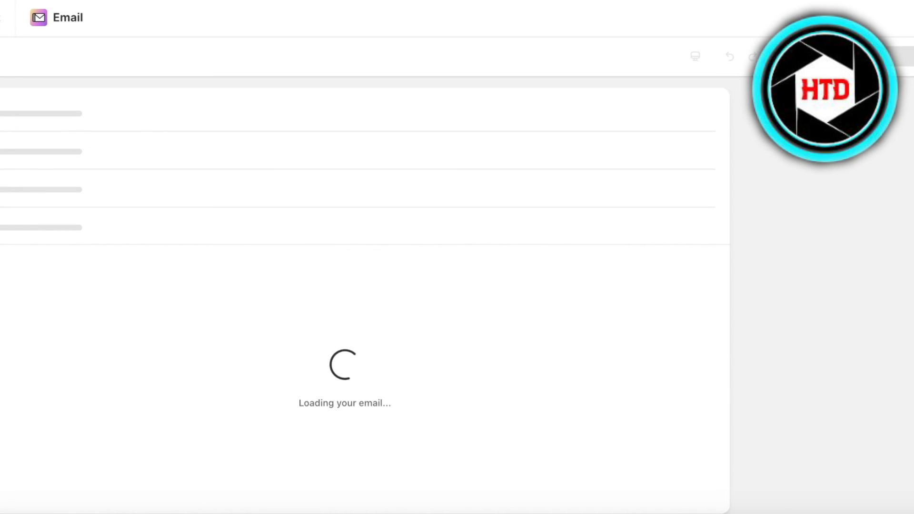
Feature the OFF10 discount in the email's discount section.
click(387, 393)
scroll(302, 412, down, 4)
click(294, 305)
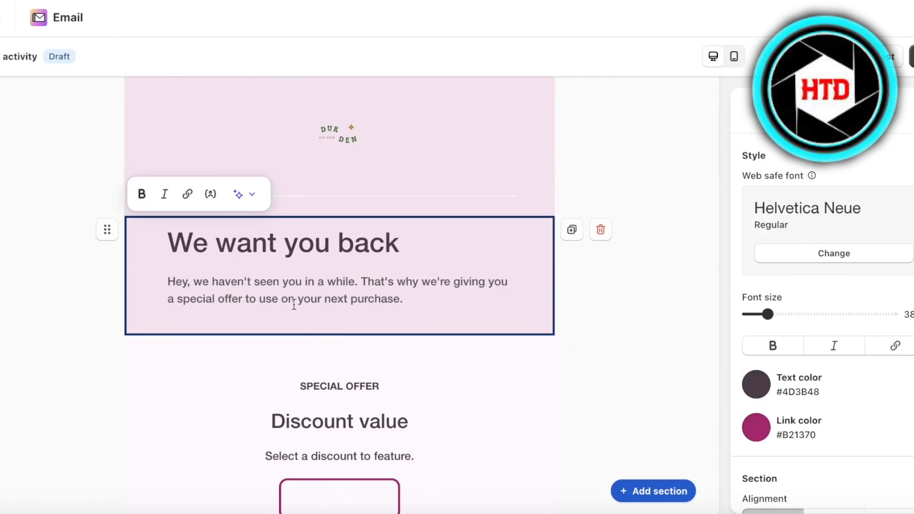
click(329, 404)
click(858, 218)
click(803, 193)
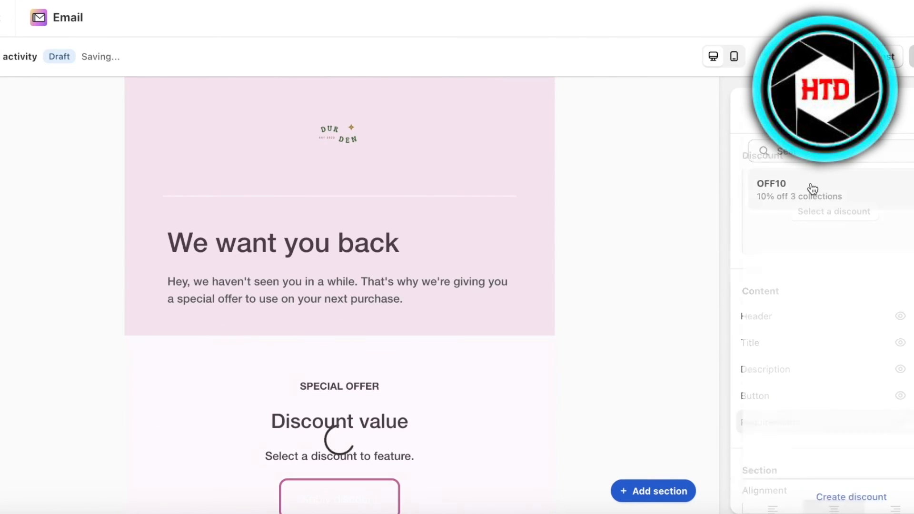
scroll(340, 296, up, 5)
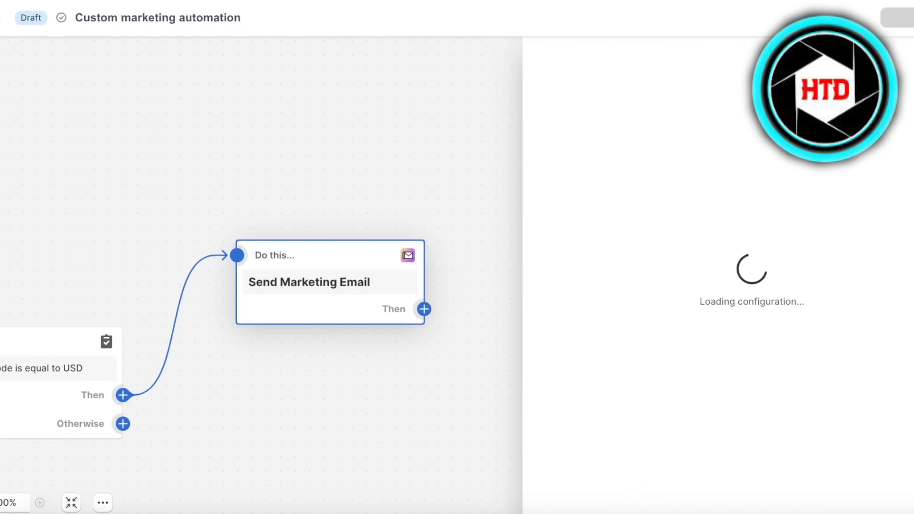
Turn on the custom marketing automation workflow from the top bar and confirm.
click(897, 17)
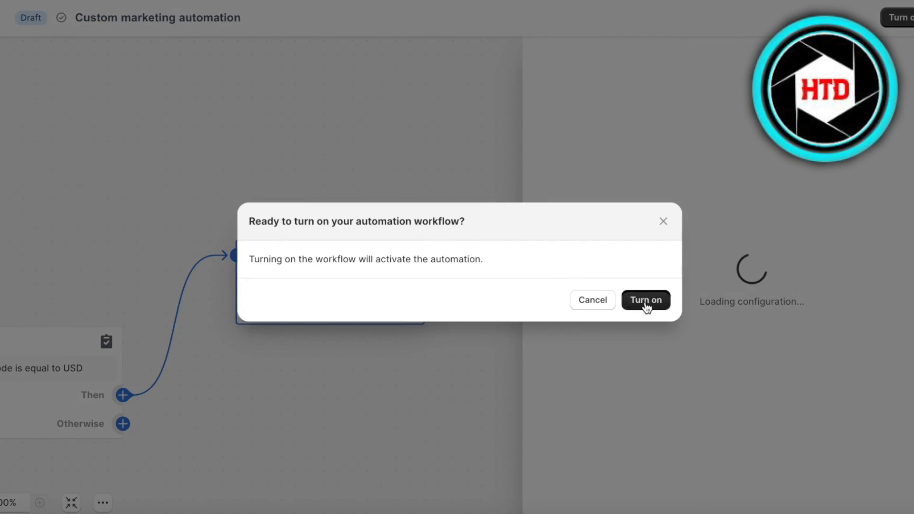
click(646, 303)
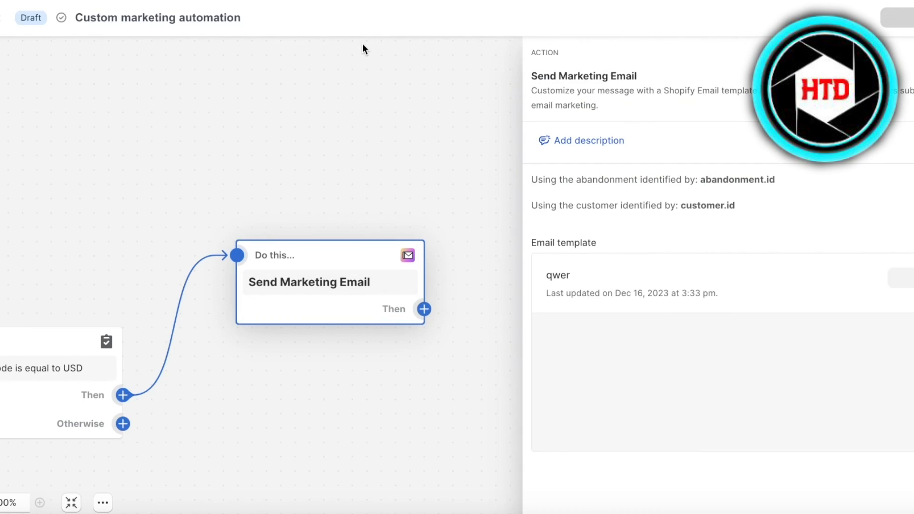